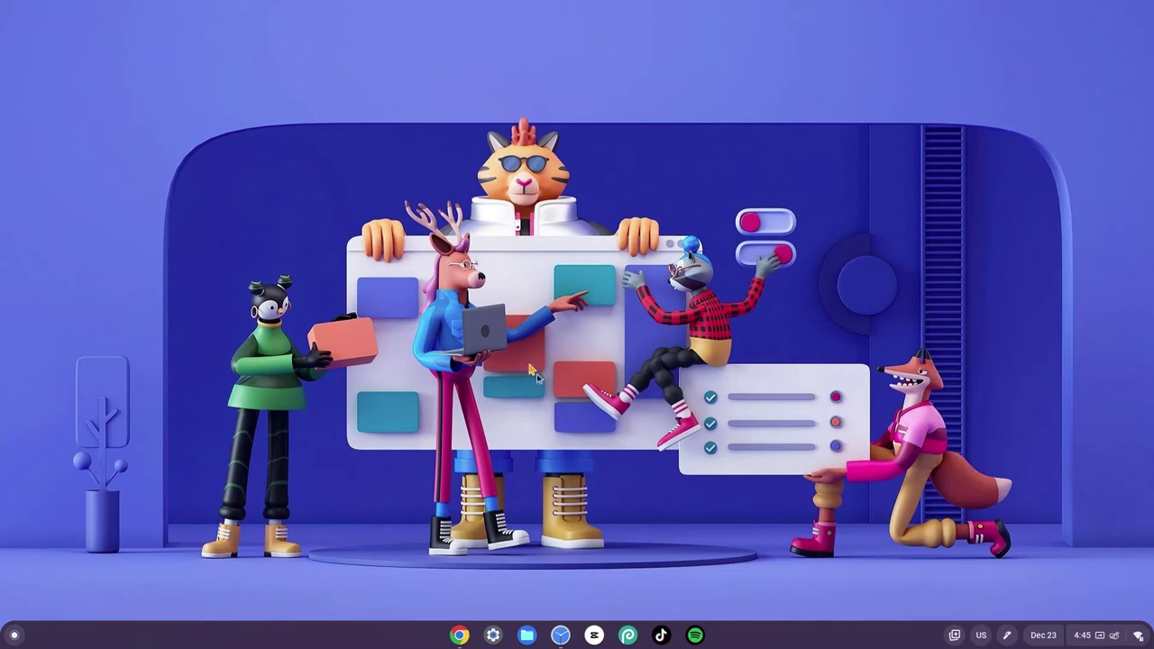
Step: Launch Chrome maximized and reach the Chrome Web Store through a Google search for 'chrome webstore'
{"action": "left_click", "coordinate": [460, 636]}
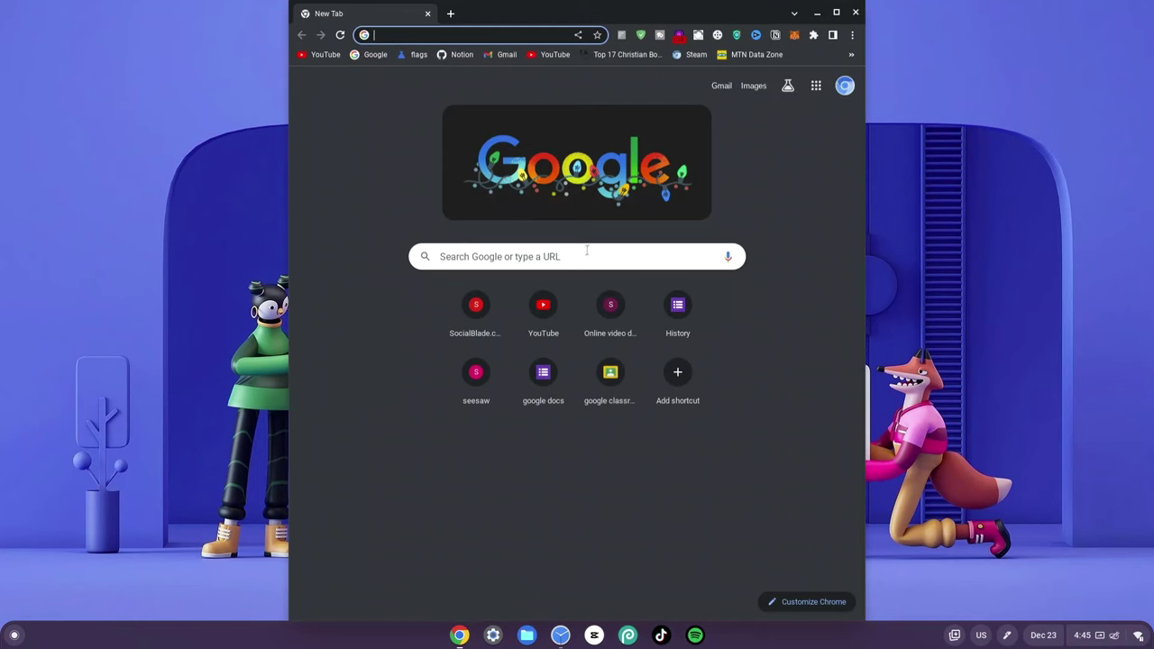
{"action": "left_click", "coordinate": [836, 12]}
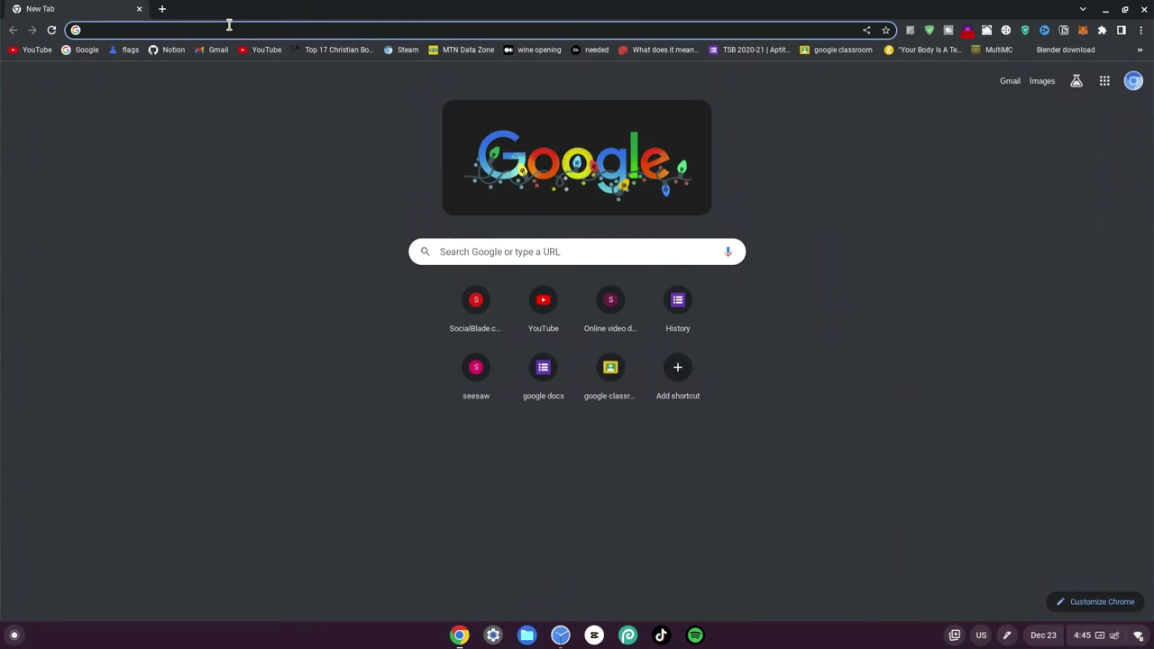
{"action": "type", "text": "chrome"}
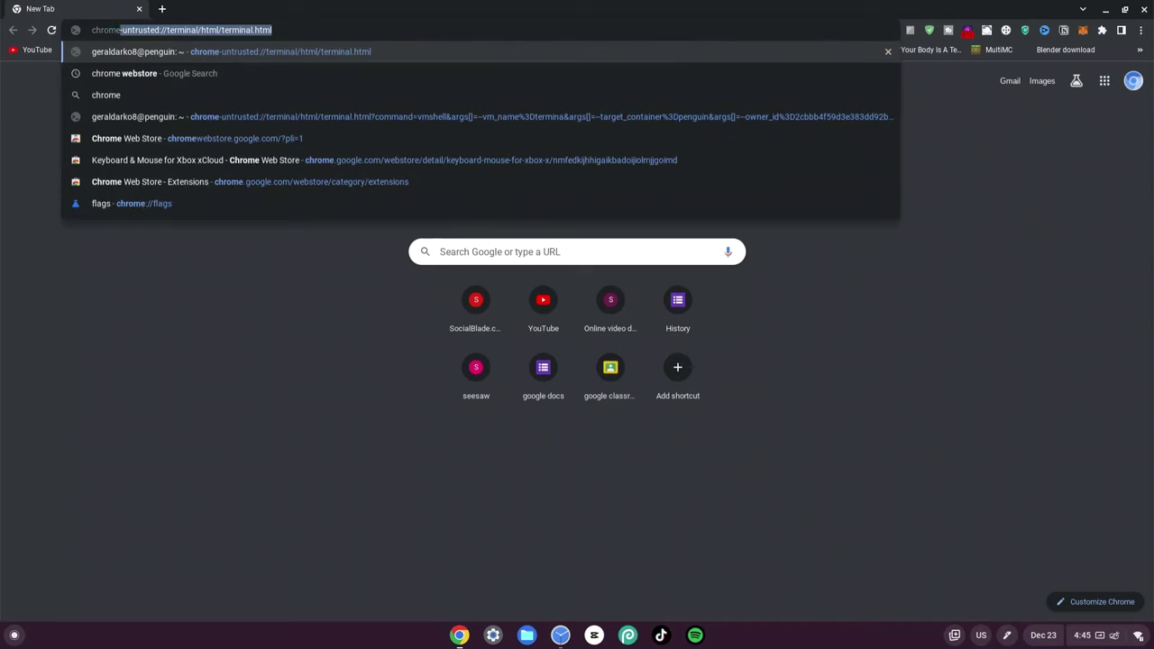
{"action": "type", "text": " webstore"}
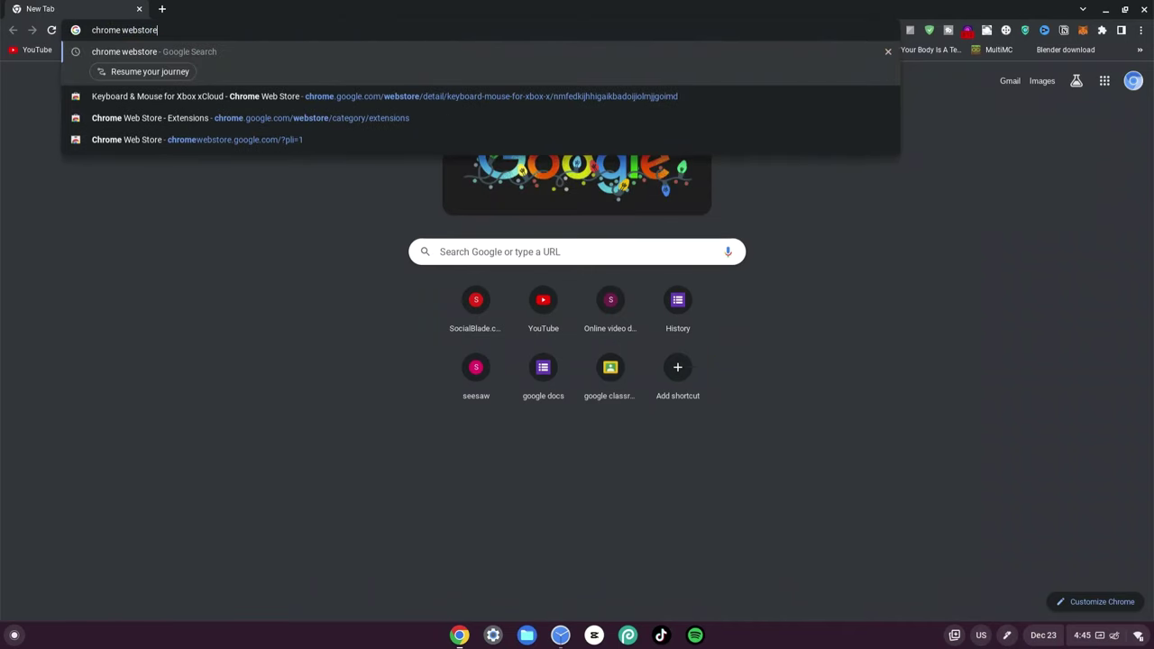
{"action": "key", "text": "Return"}
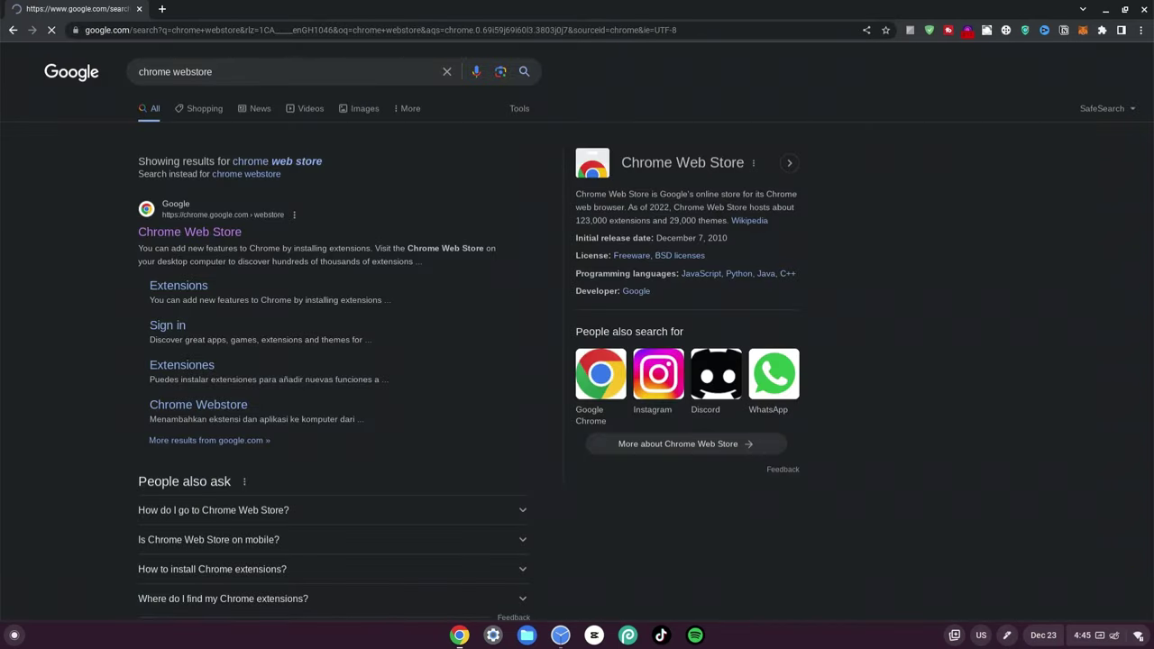
{"action": "left_click", "coordinate": [236, 233]}
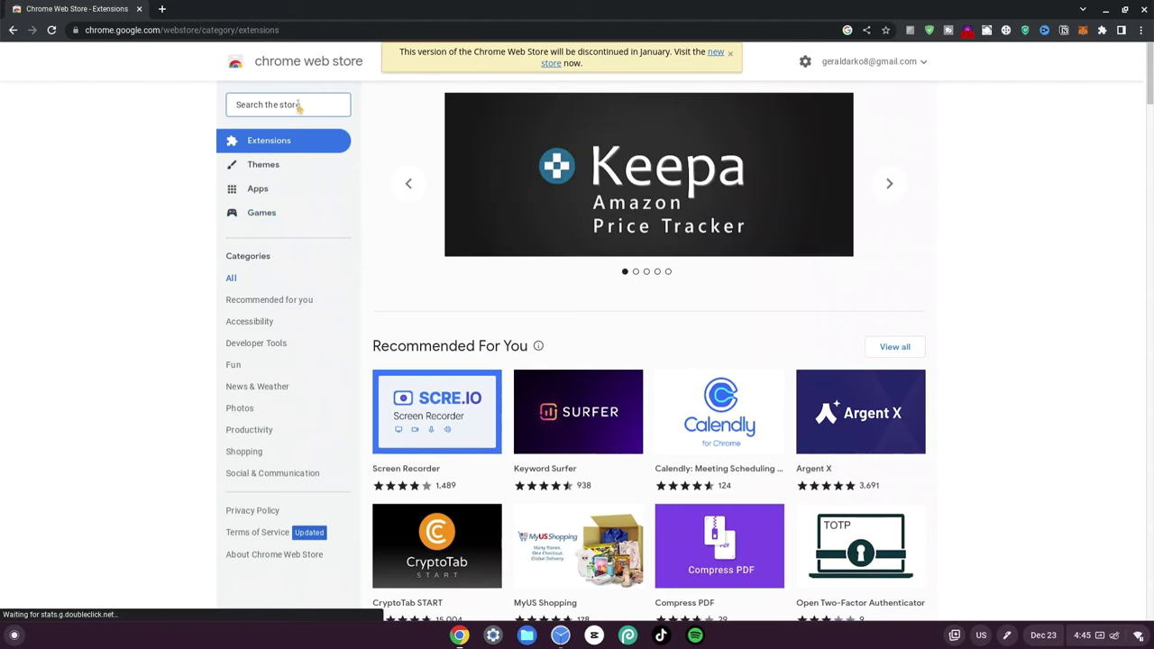
Step: Search the store for 'keyboard & mouse for xbox xcloud' and open that extension's detail page
{"action": "type", "text": "keyboard"}
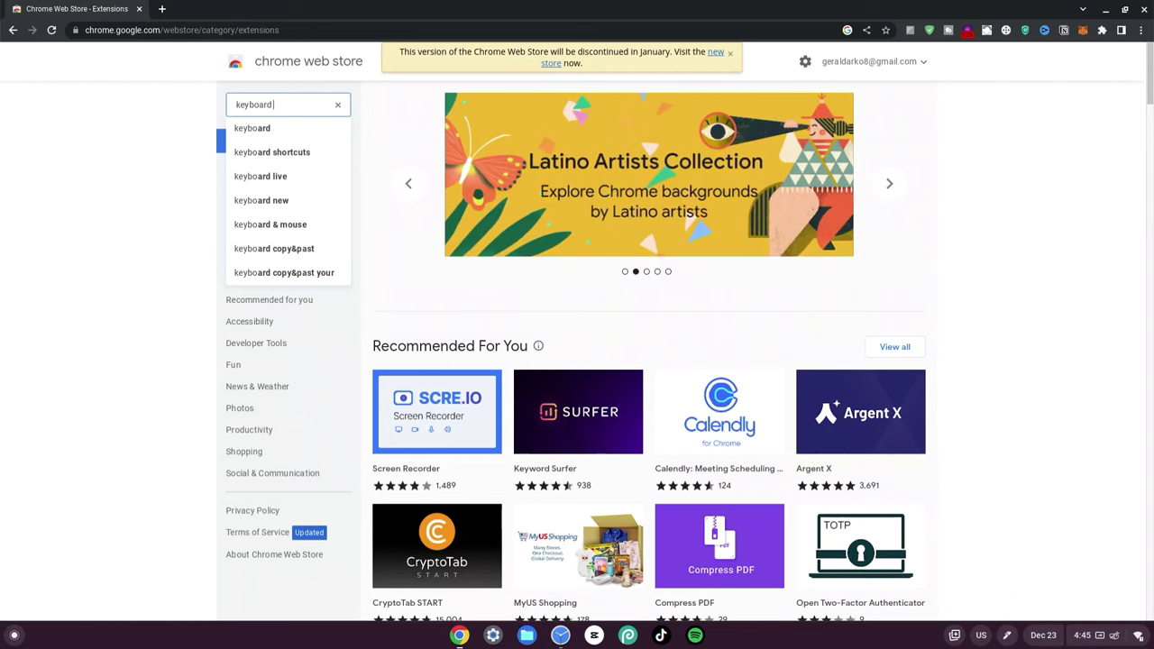
{"action": "type", "text": " & mou"}
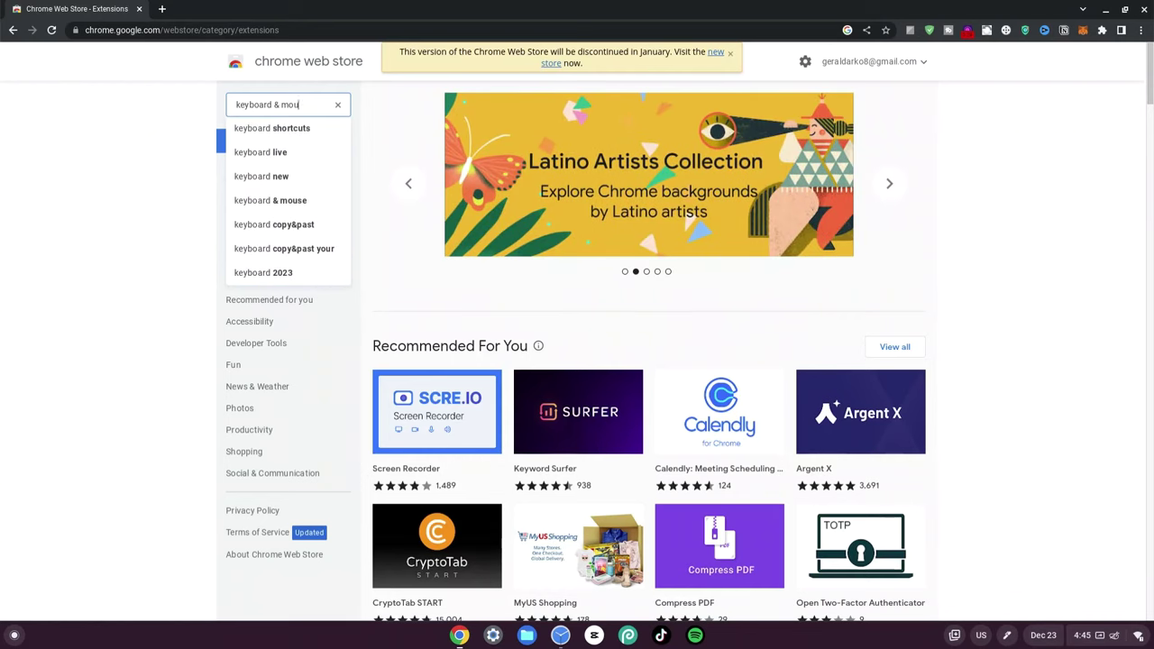
{"action": "type", "text": "se for"}
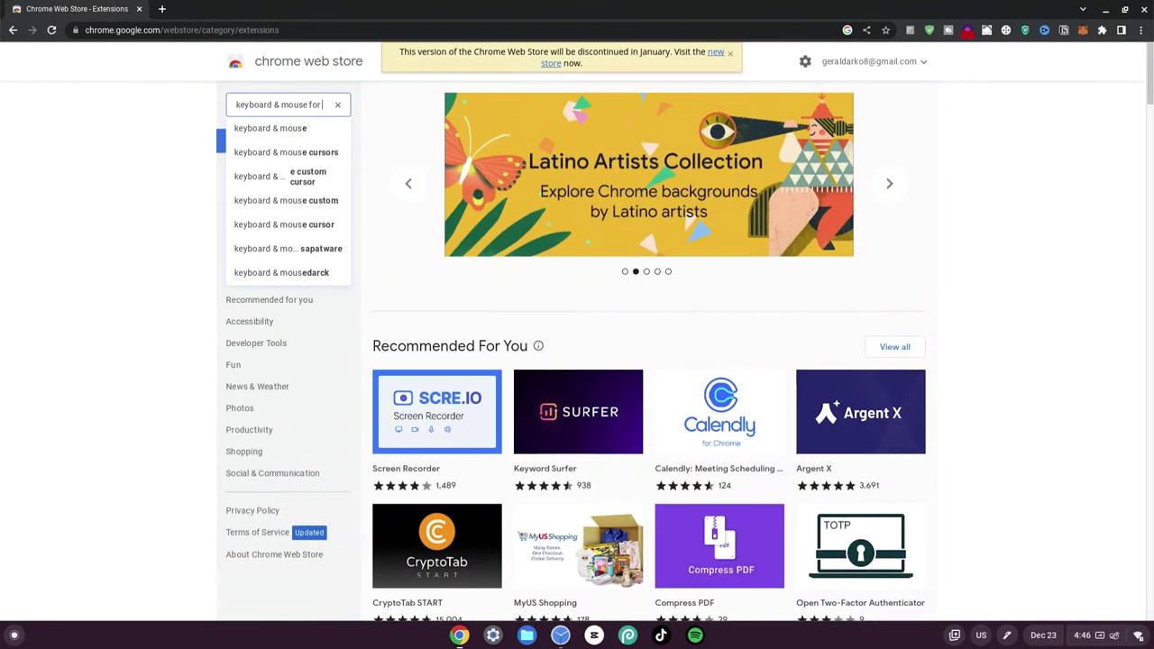
{"action": "type", "text": " xbox"}
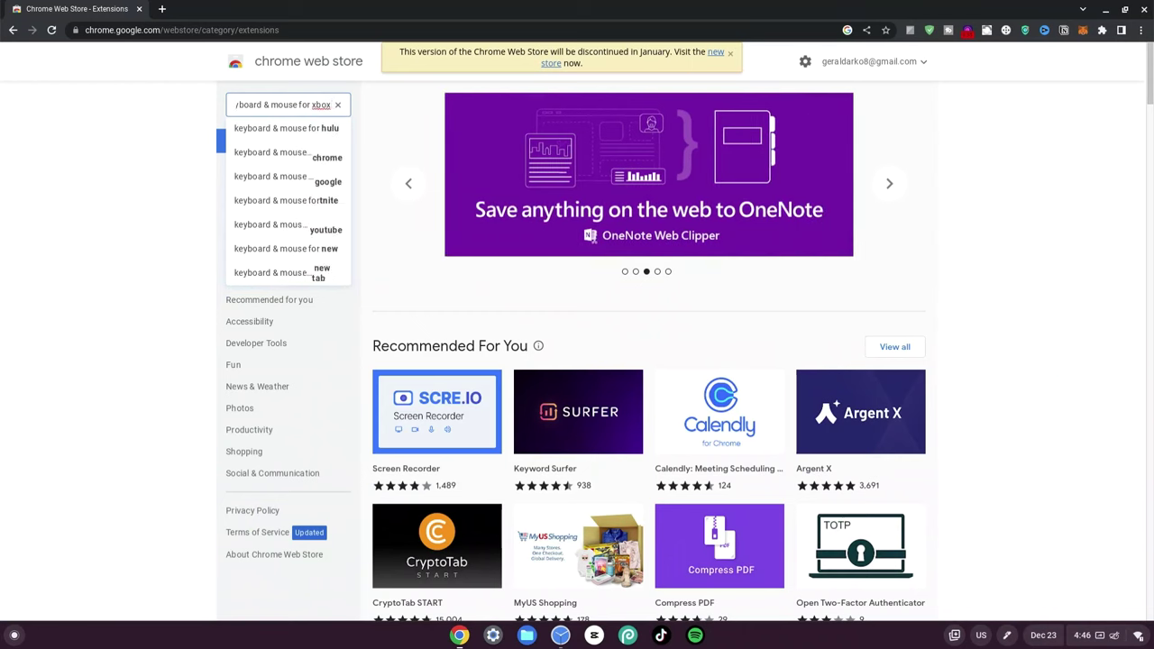
{"action": "type", "text": " xcloud"}
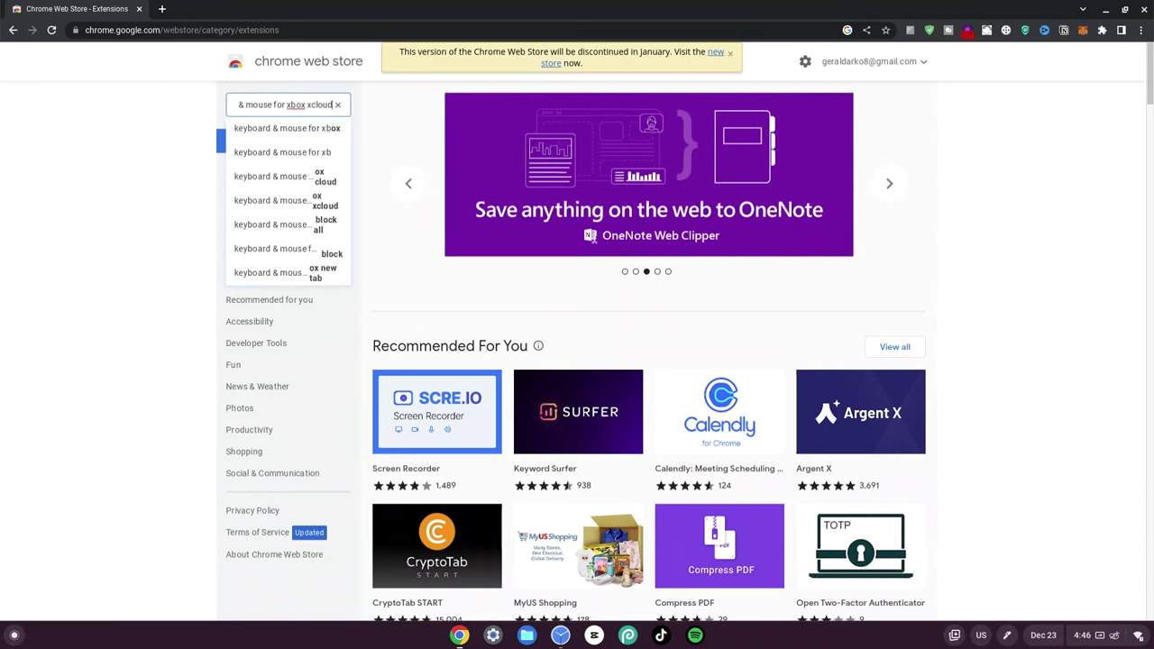
{"action": "key", "text": "Return"}
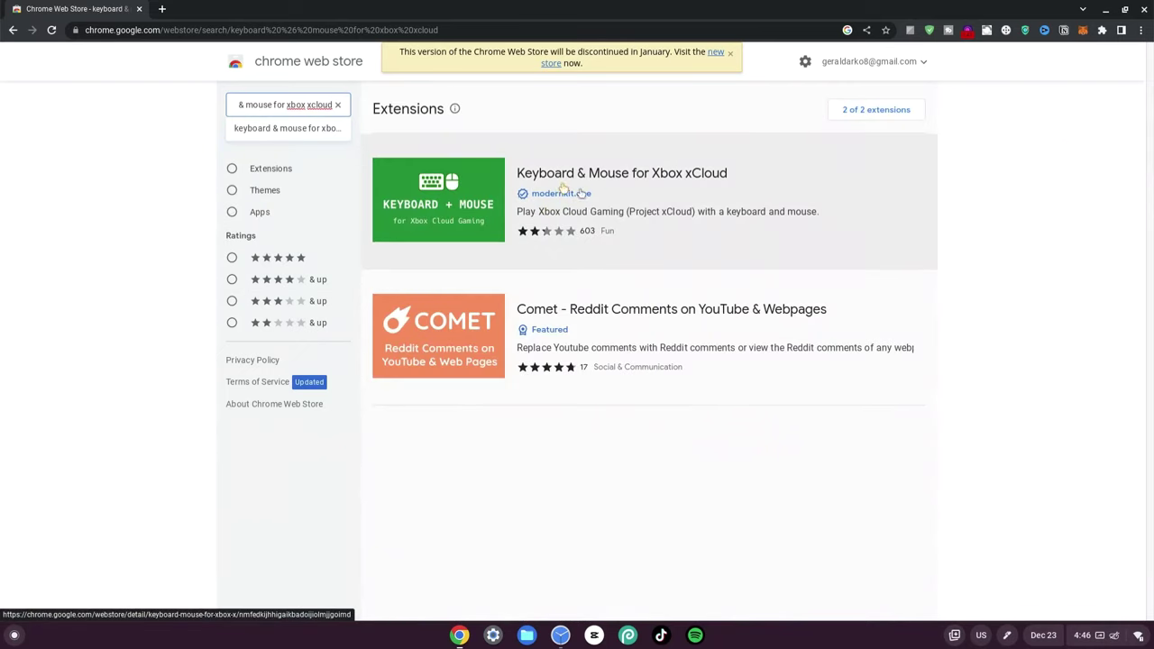
{"action": "left_click", "coordinate": [559, 178]}
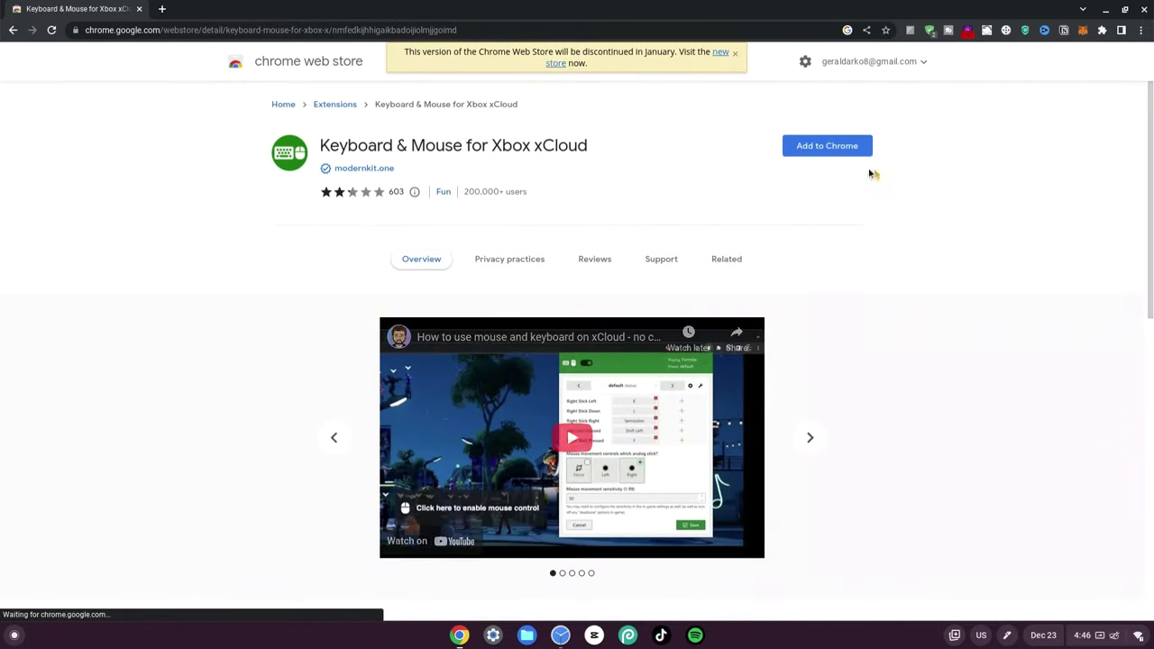
Step: Add the Keyboard & Mouse for Xbox xCloud extension to Chrome and close its welcome tab
{"action": "left_click", "coordinate": [816, 145]}
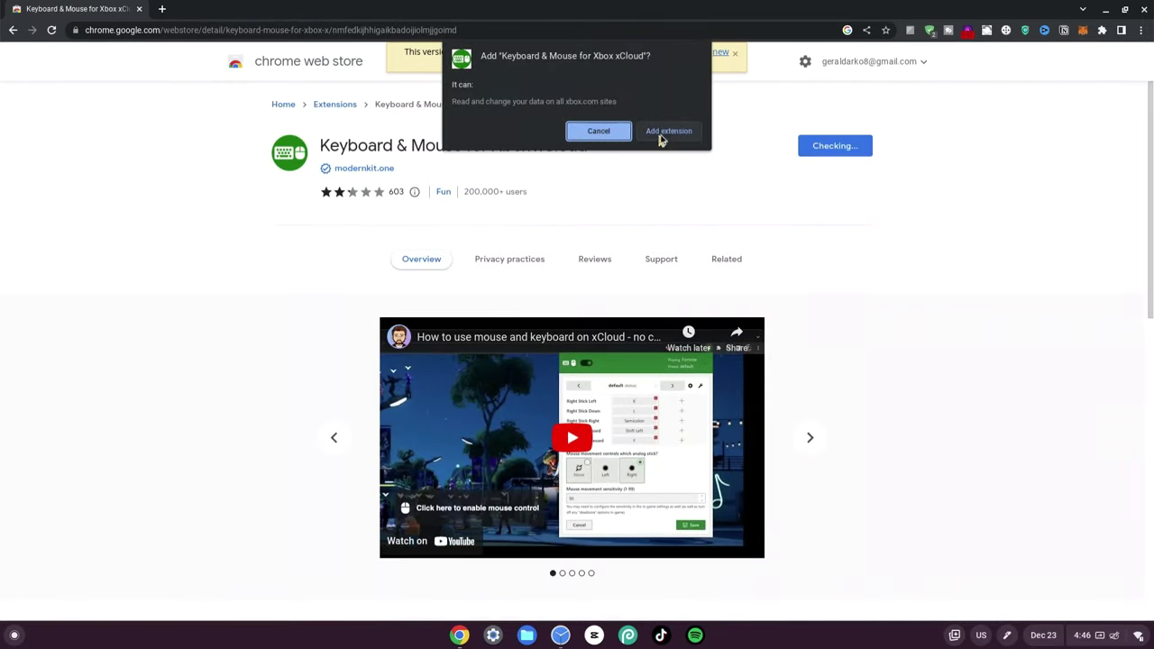
{"action": "left_click", "coordinate": [660, 132]}
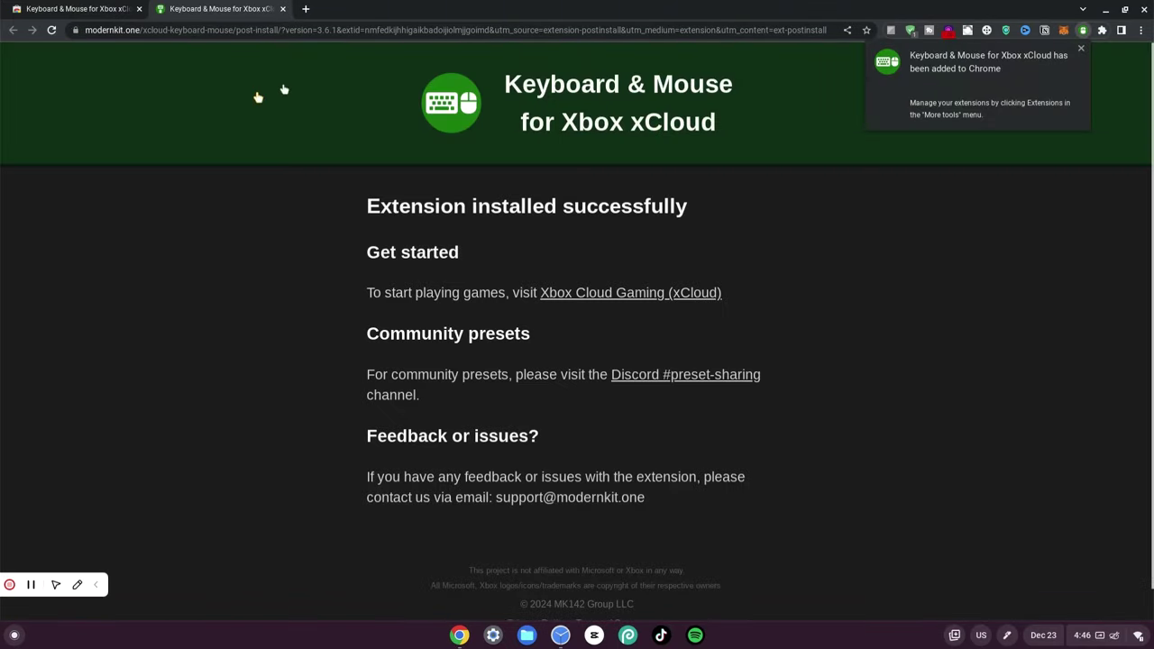
{"action": "left_click", "coordinate": [284, 9]}
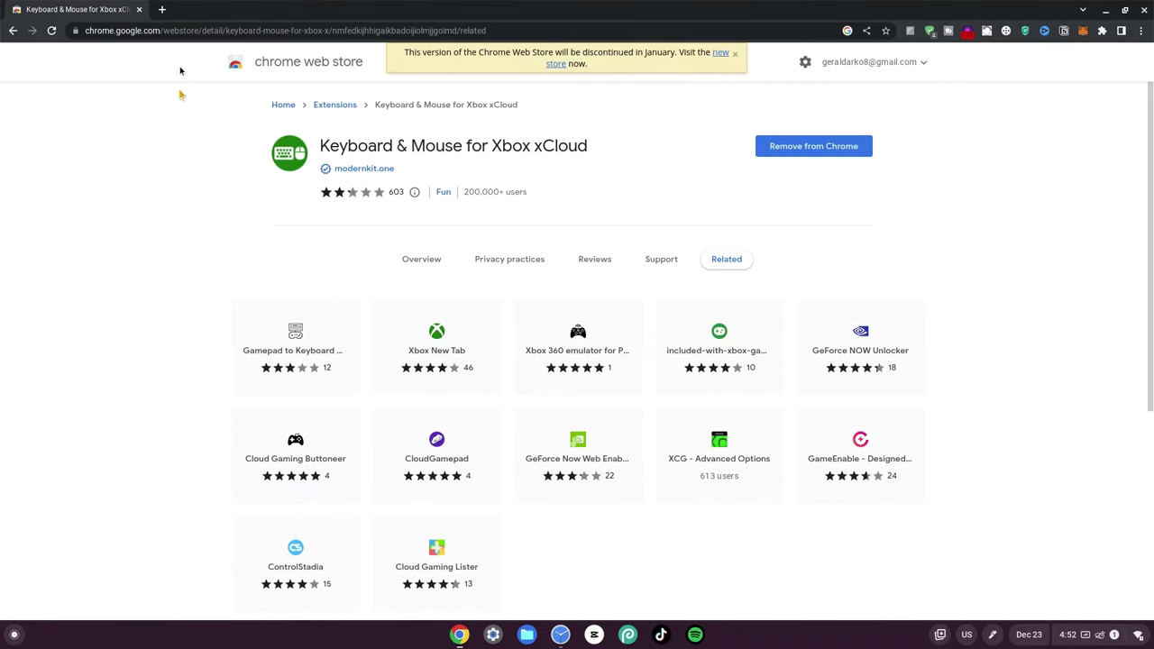
Step: In a new tab, search Google for 'xbox' and open the official Xbox site
{"action": "left_click", "coordinate": [162, 9]}
{"action": "type", "text": "xbox"}
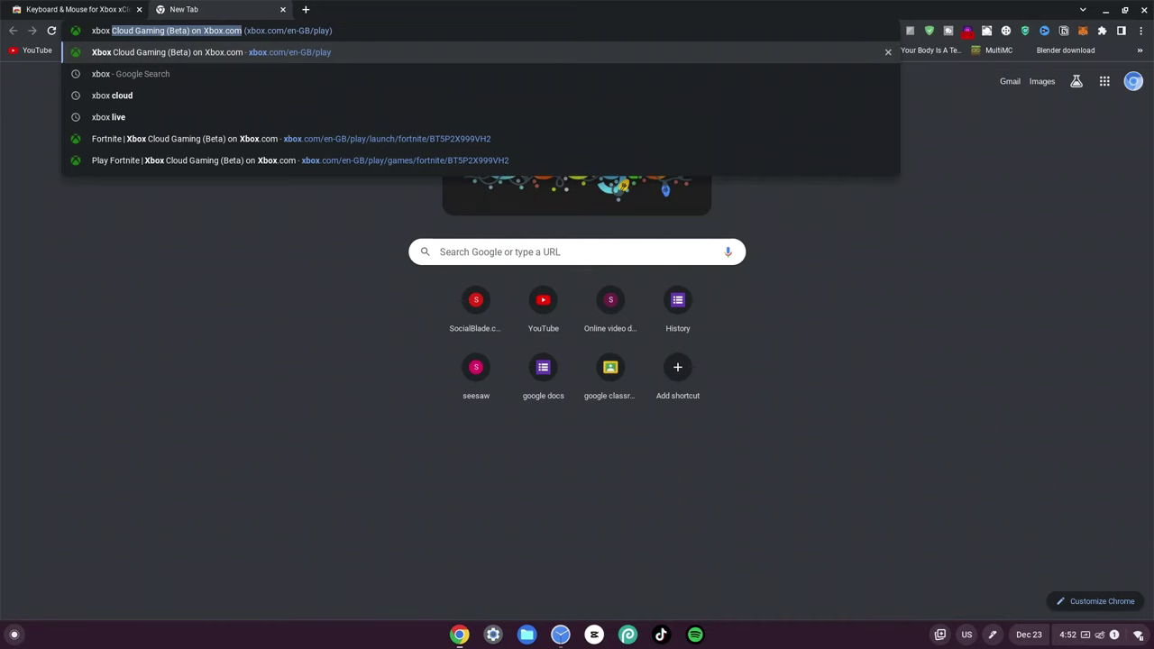
{"action": "key", "text": "Delete"}
{"action": "key", "text": "Return"}
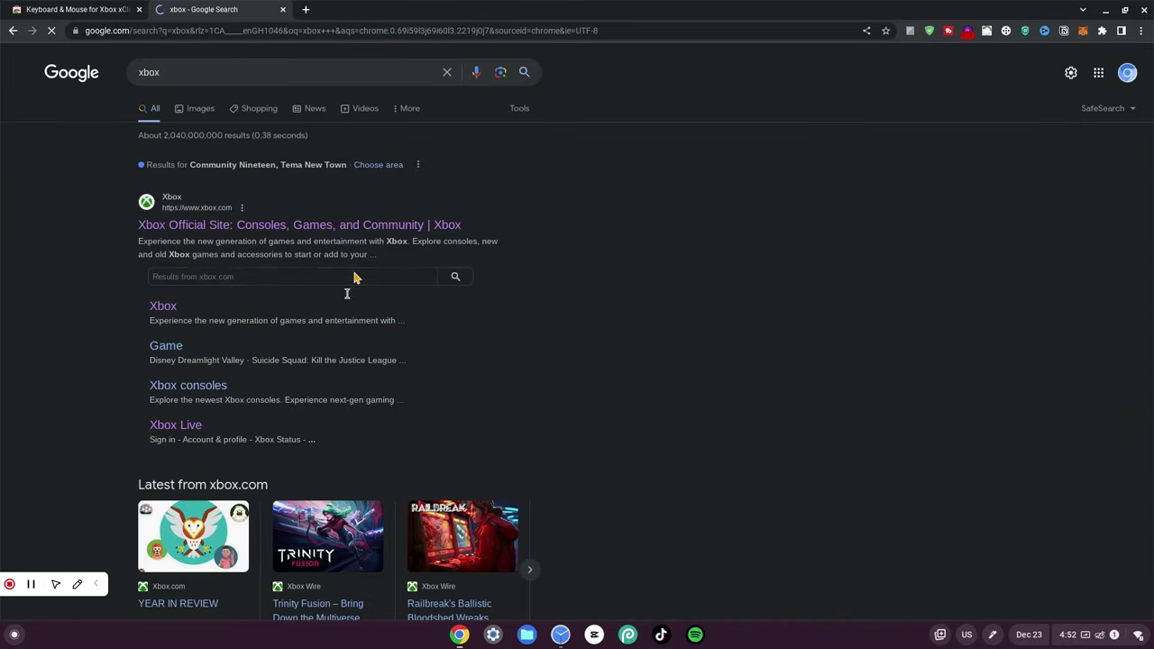
{"action": "left_click", "coordinate": [211, 222]}
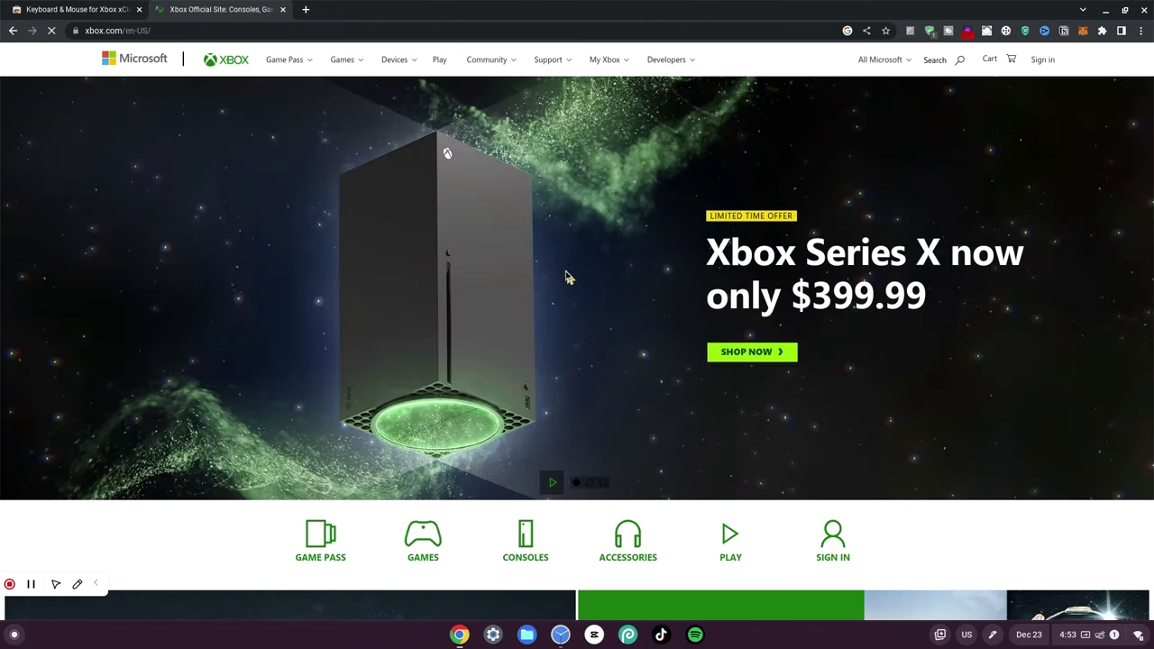
Step: Start signing in by creating a new Microsoft account and entering its email address
{"action": "left_click", "coordinate": [1038, 64]}
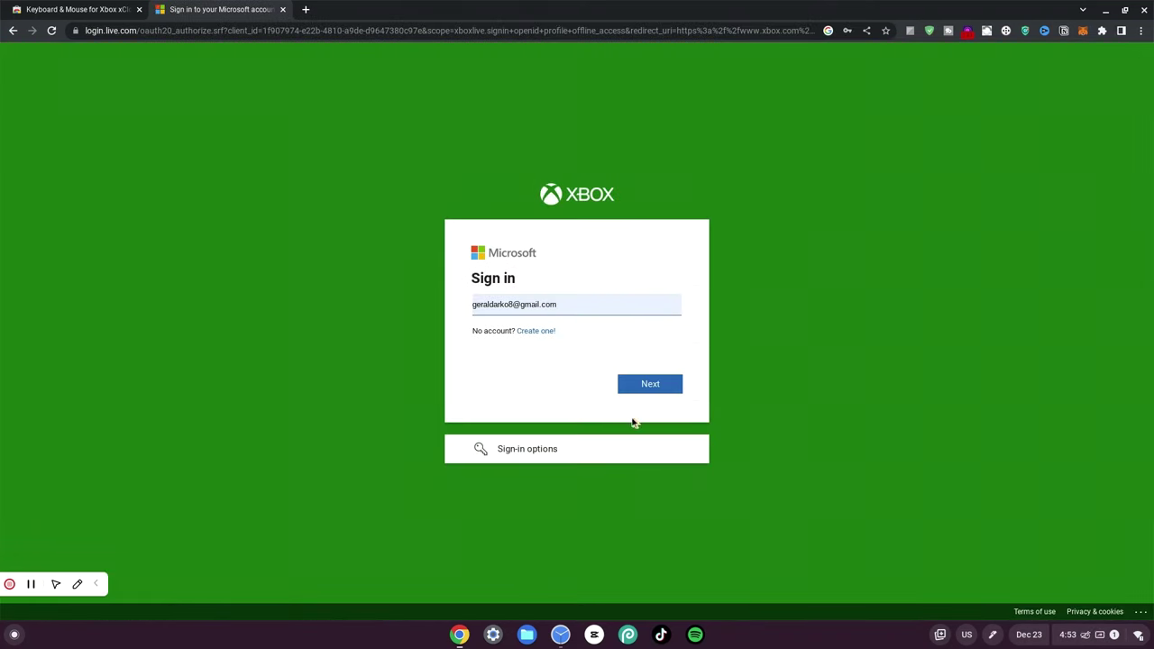
{"action": "left_click", "coordinate": [533, 331]}
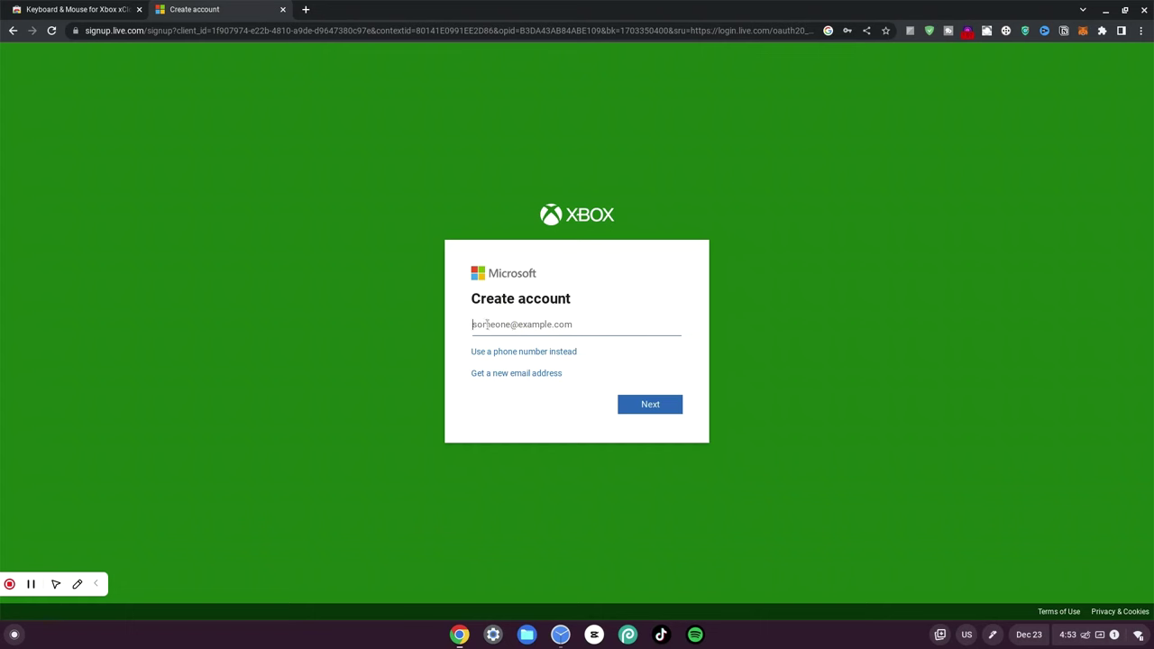
{"action": "left_click", "coordinate": [487, 324]}
{"action": "type", "text": "r"}
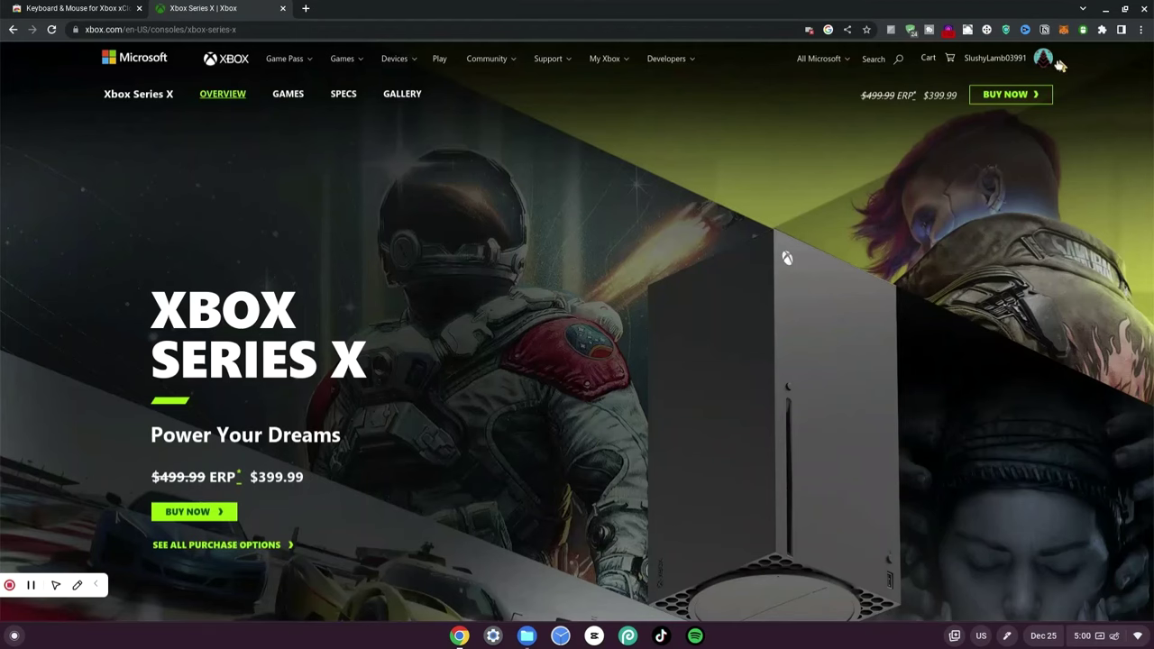
Step: Go from the account card to the Xbox profile's privacy settings
{"action": "left_click", "coordinate": [1046, 60]}
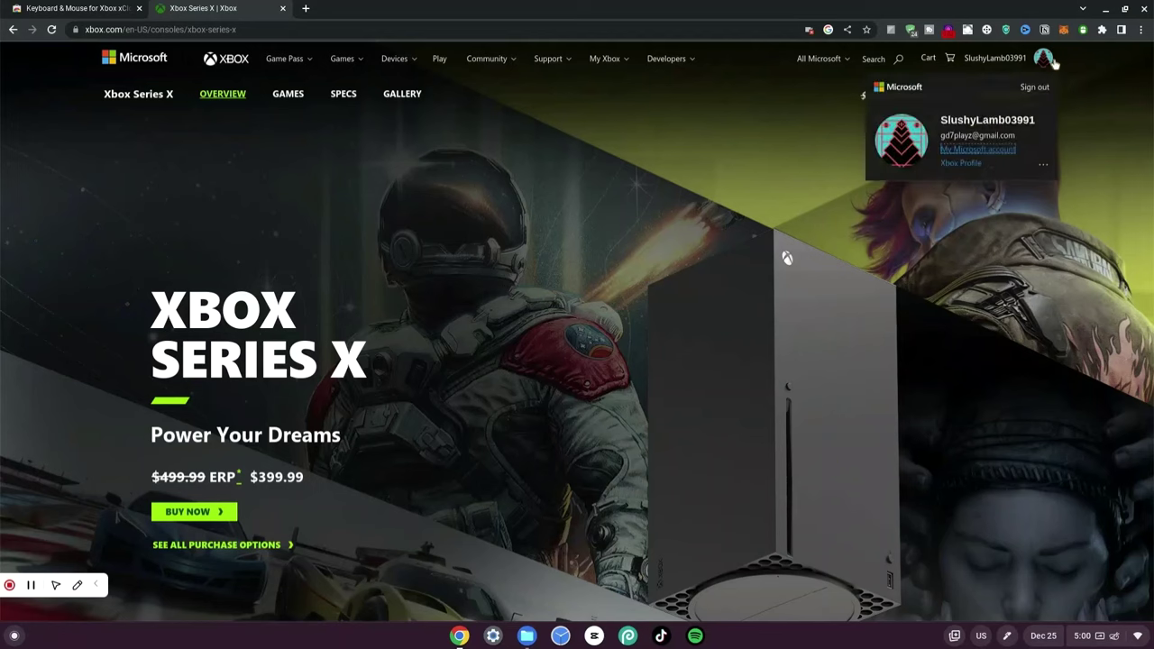
{"action": "left_click", "coordinate": [963, 164]}
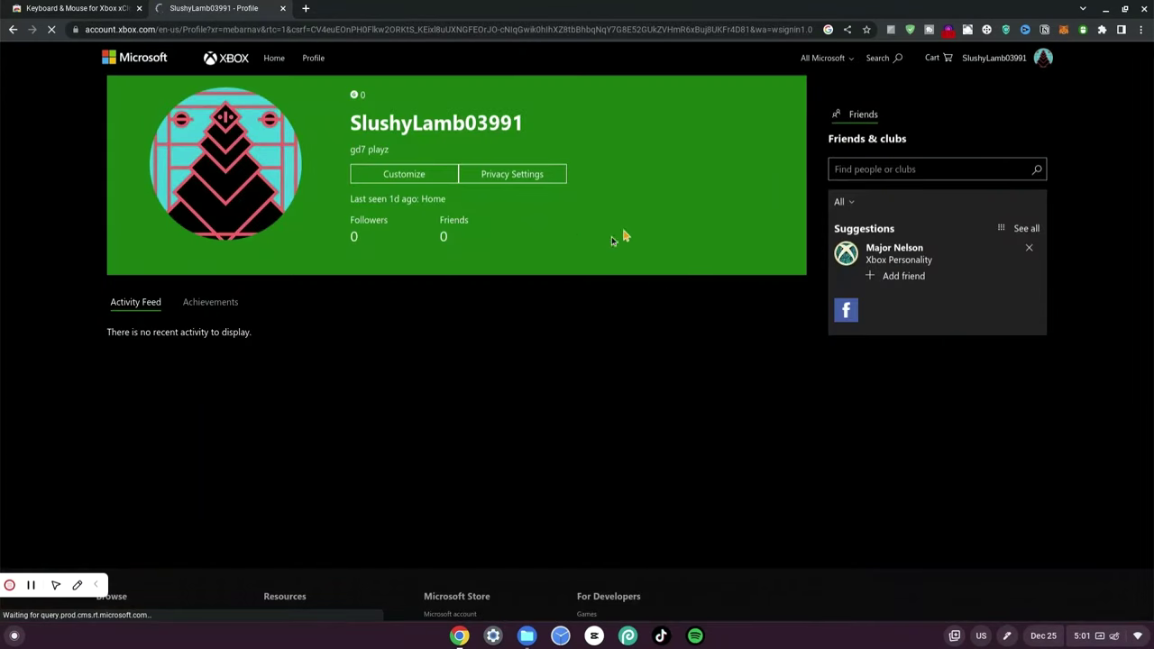
{"action": "left_click", "coordinate": [499, 180]}
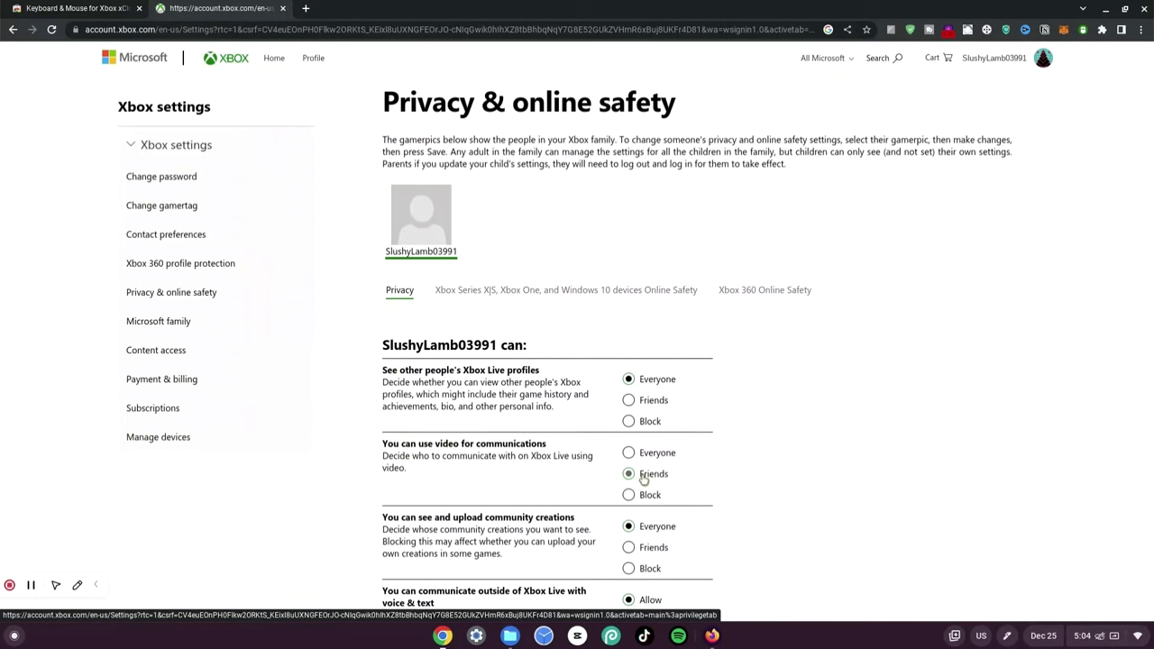
Step: Allow video communications for Everyone and submit the privacy change
{"action": "left_click", "coordinate": [628, 453]}
{"action": "scroll", "coordinate": [498, 379], "scroll_direction": "down", "scroll_amount": 10}
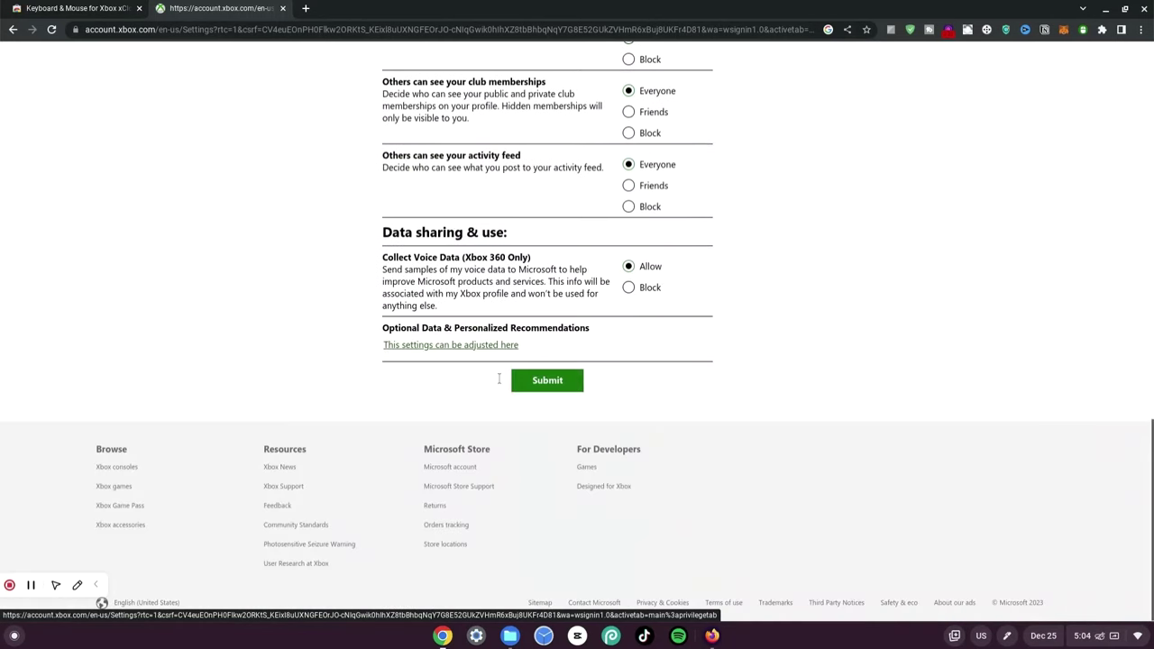
{"action": "left_click", "coordinate": [548, 393]}
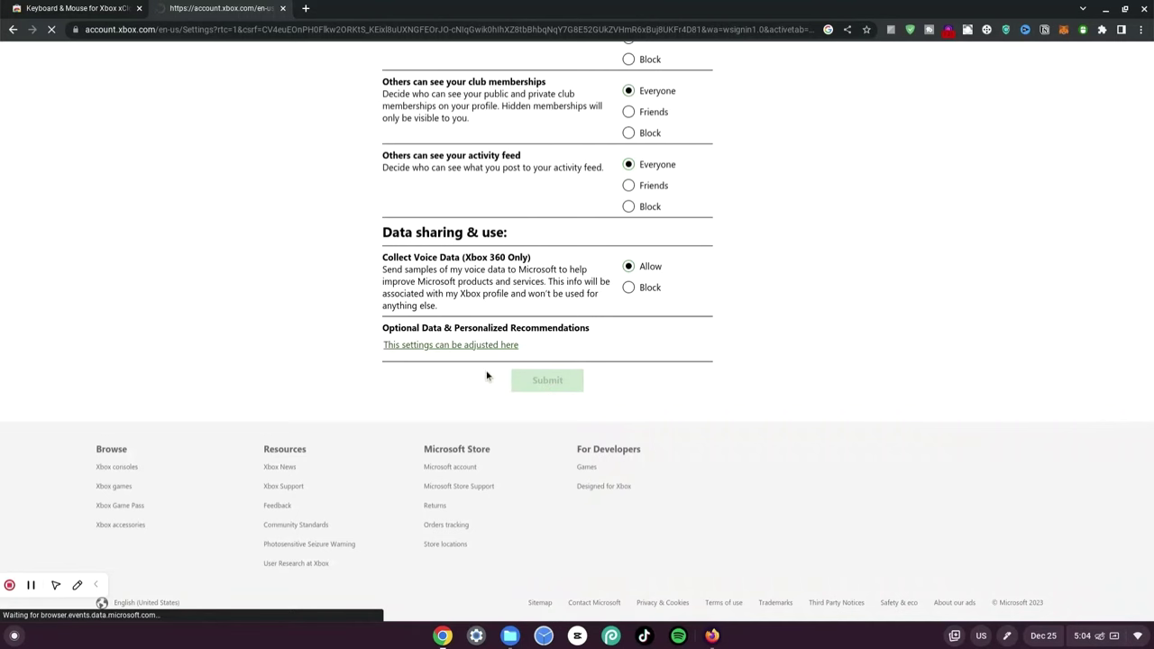
{"action": "scroll", "coordinate": [490, 371], "scroll_direction": "up", "scroll_amount": 15}
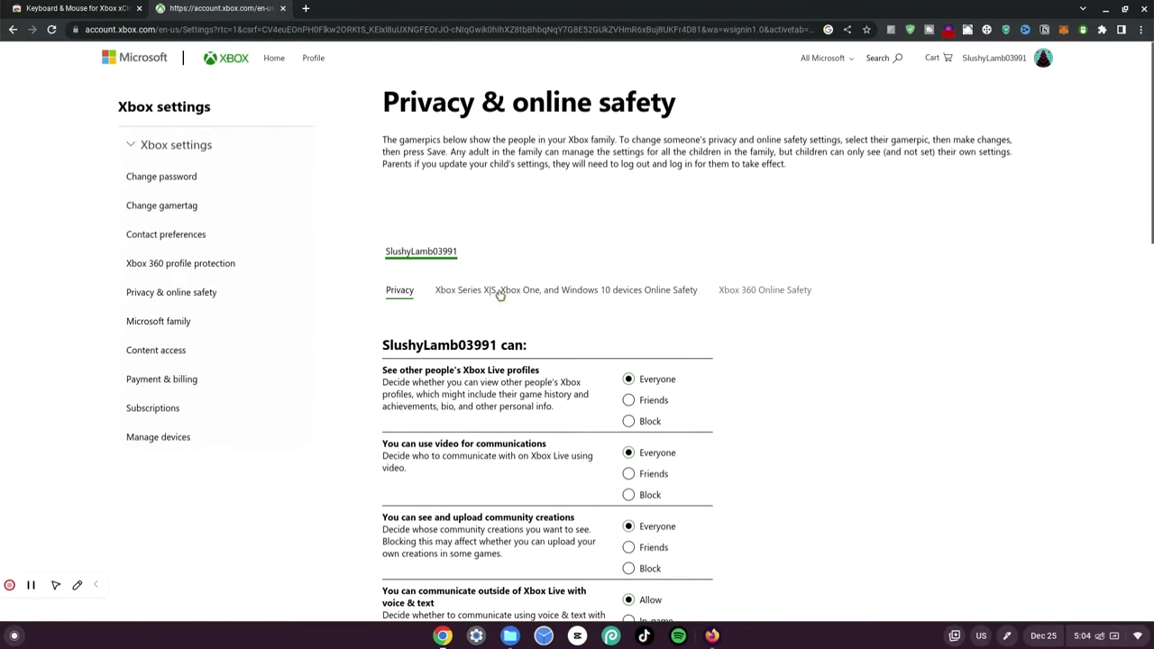
Step: On the Xbox Series X|S safety tab, allow playing outside Xbox Live and submit
{"action": "left_click", "coordinate": [606, 294]}
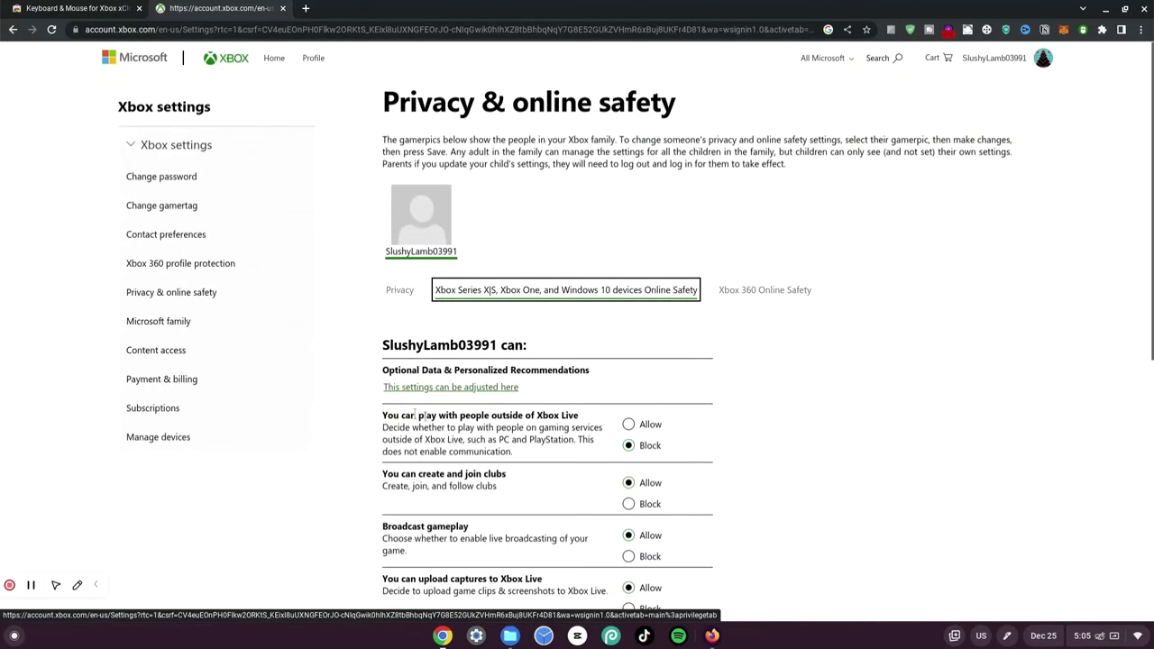
{"action": "left_click", "coordinate": [629, 425]}
{"action": "scroll", "coordinate": [528, 411], "scroll_direction": "down", "scroll_amount": 1}
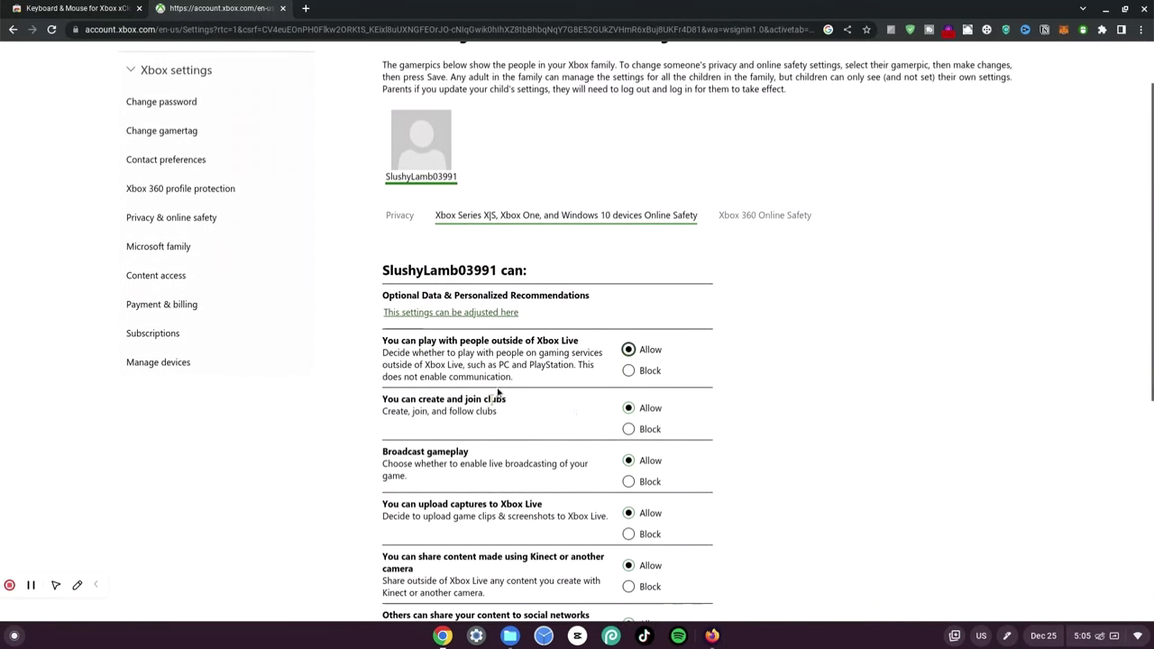
{"action": "scroll", "coordinate": [586, 361], "scroll_direction": "down", "scroll_amount": 3}
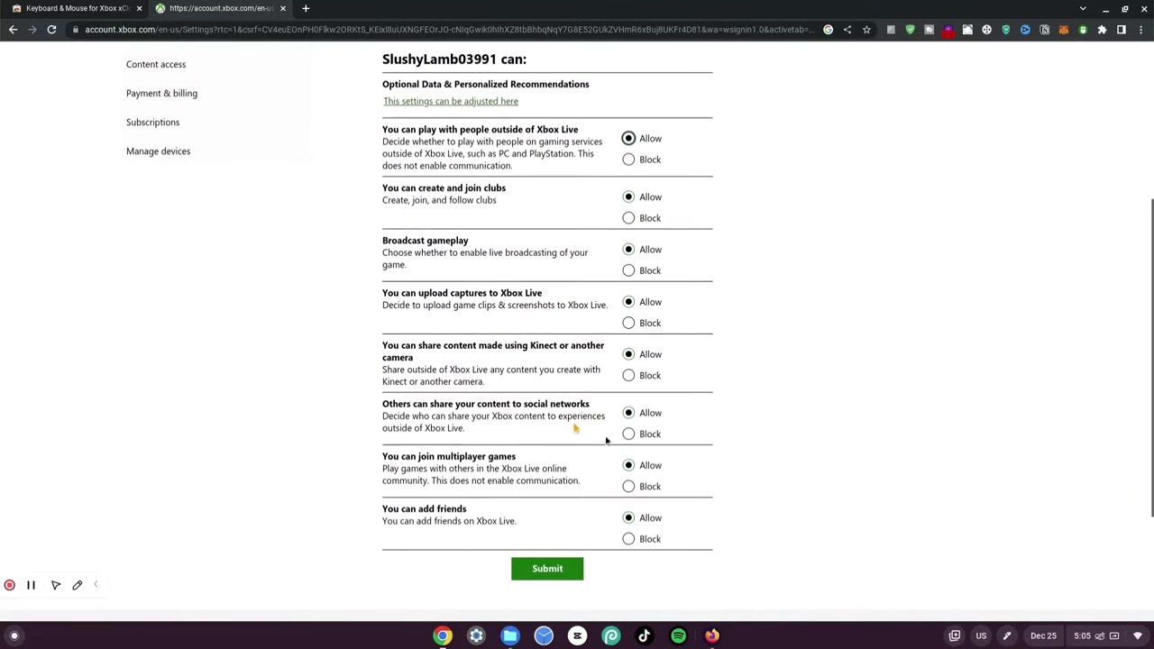
{"action": "left_click", "coordinate": [551, 571]}
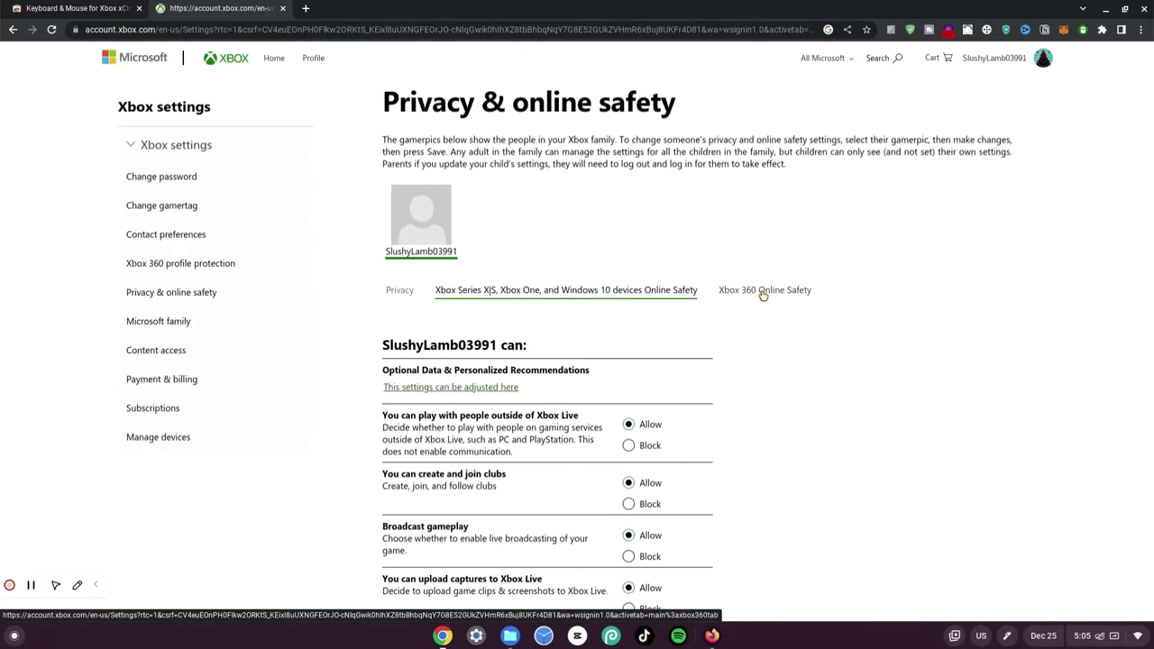
Step: Review the Xbox 360 Online Safety settings
{"action": "left_click", "coordinate": [765, 290]}
{"action": "scroll", "coordinate": [620, 338], "scroll_direction": "down", "scroll_amount": 2}
{"action": "scroll", "coordinate": [618, 338], "scroll_direction": "down", "scroll_amount": 2}
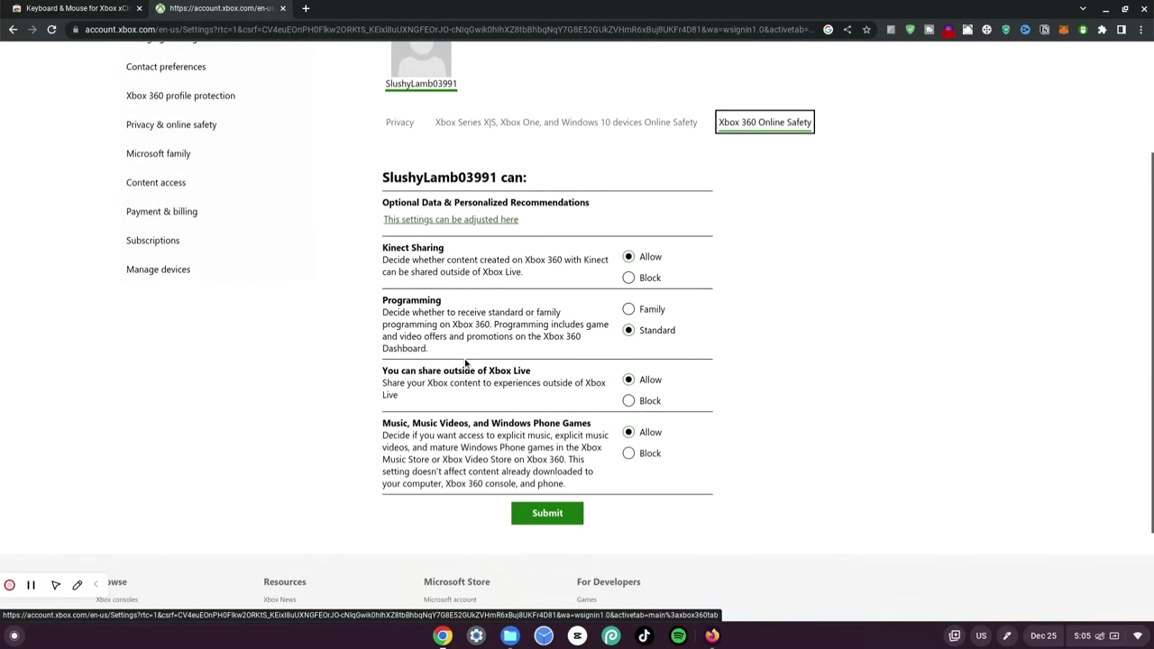
{"action": "scroll", "coordinate": [466, 363], "scroll_direction": "up", "scroll_amount": 3}
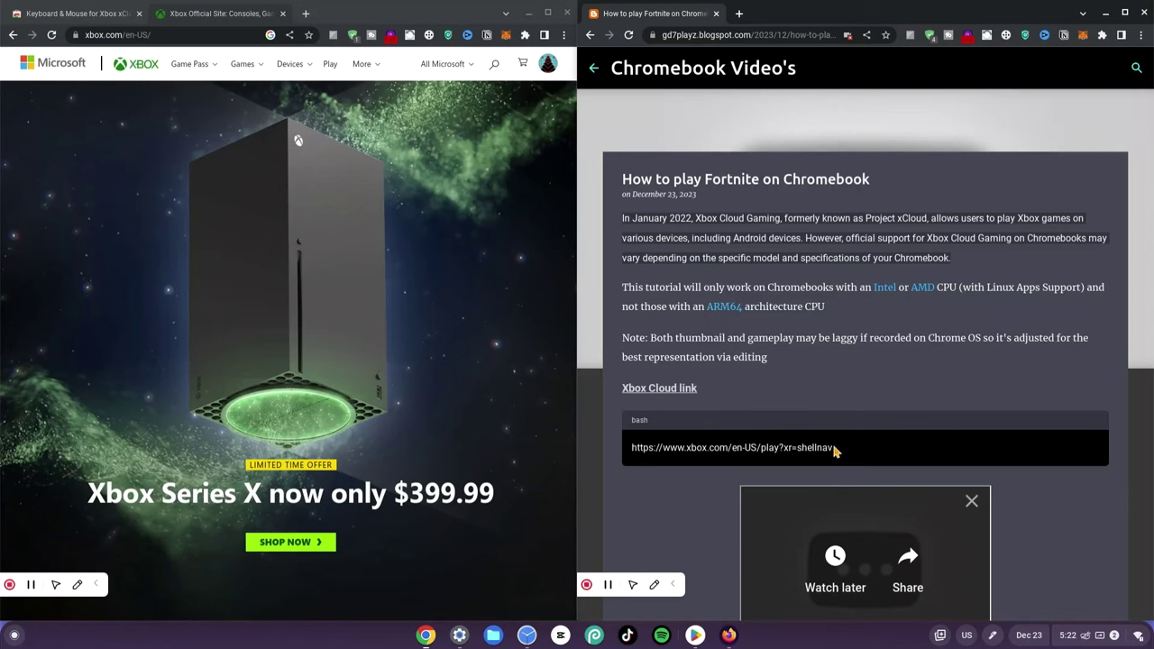
Step: Load the blog's copied Xbox Cloud link in the Xbox tab and maximize the window
{"action": "left_click_drag", "start_coordinate": [834, 451], "coordinate": [609, 454]}
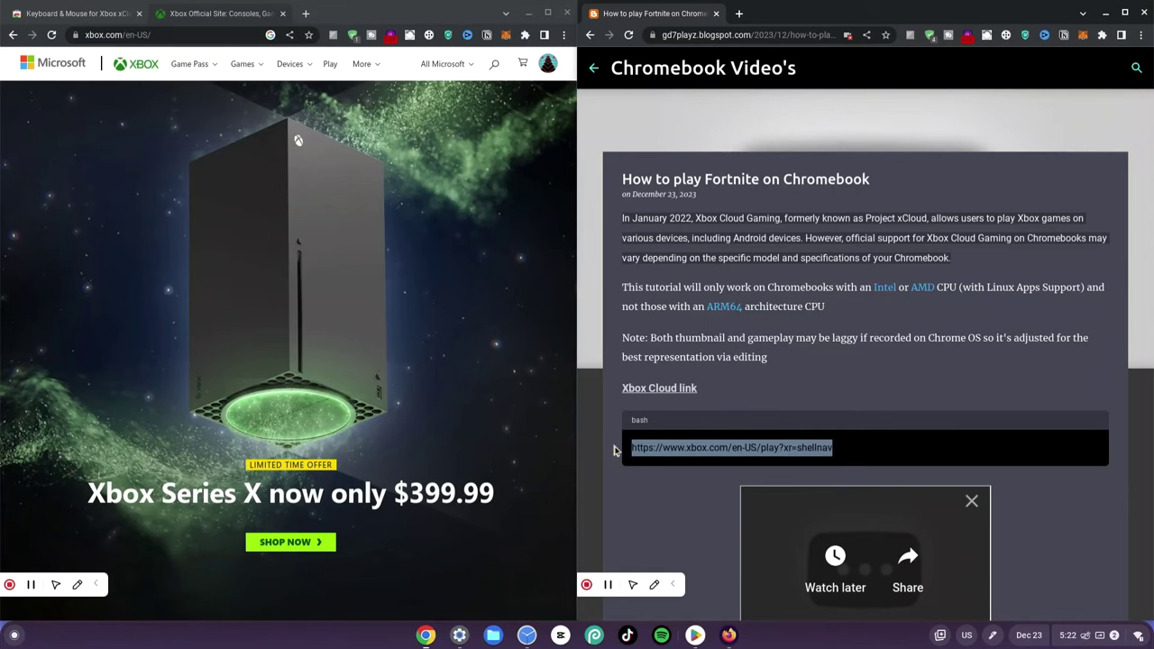
{"action": "left_click", "coordinate": [124, 36]}
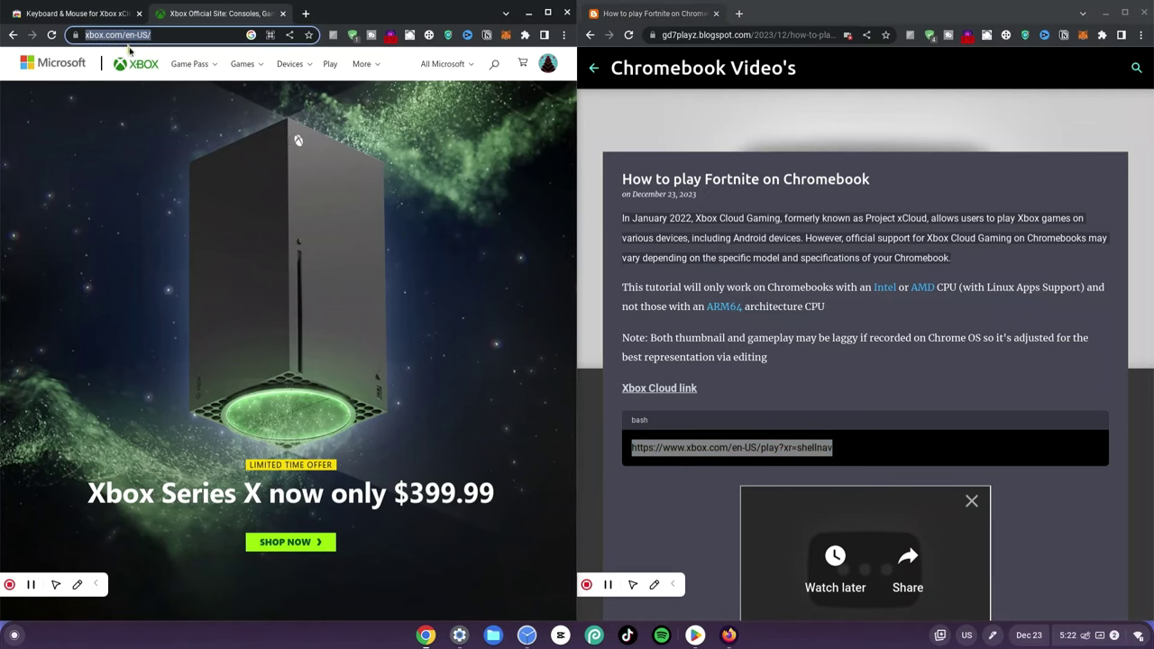
{"action": "type", "text": "https://www.xbox.com/en-US/play?xr=shellnav"}
{"action": "key", "text": "Return"}
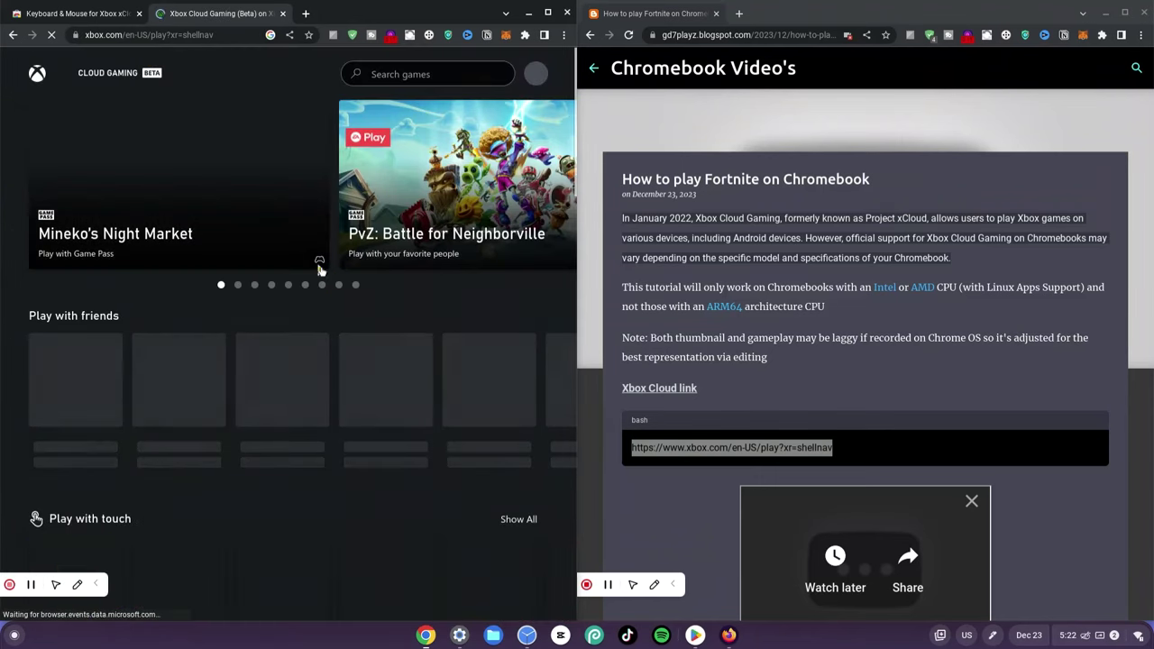
{"action": "left_click", "coordinate": [402, 74]}
{"action": "left_click", "coordinate": [550, 13]}
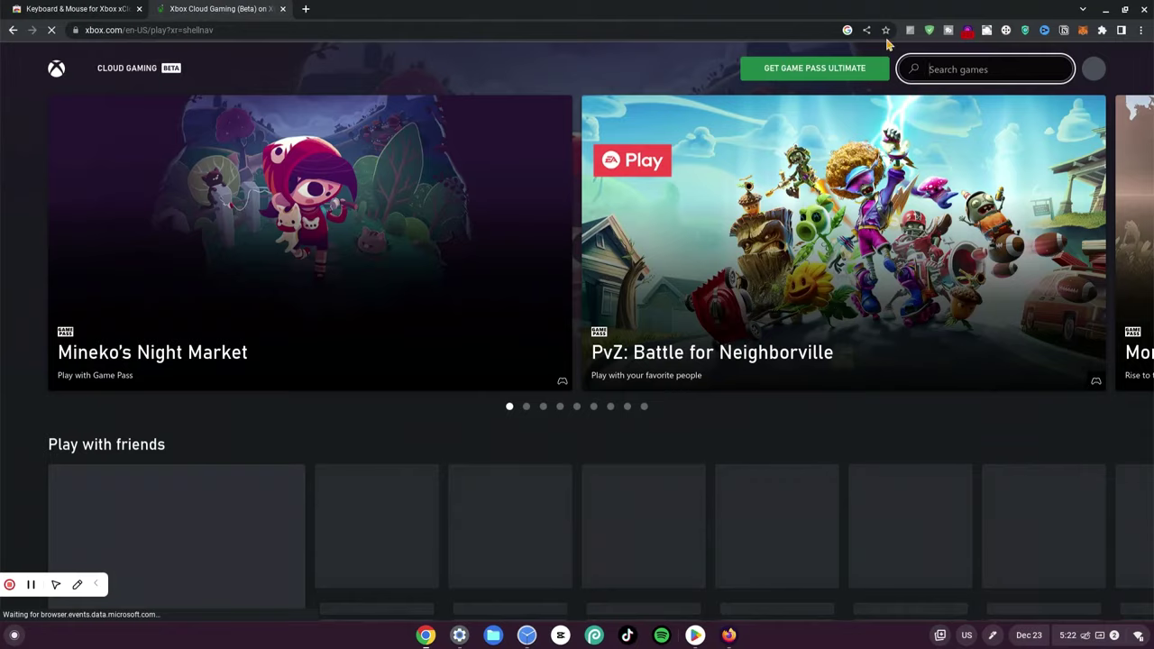
Step: Search games for 'for' and pin Keyboard & Mouse for xCloud from the Extensions menu
{"action": "type", "text": "fort"}
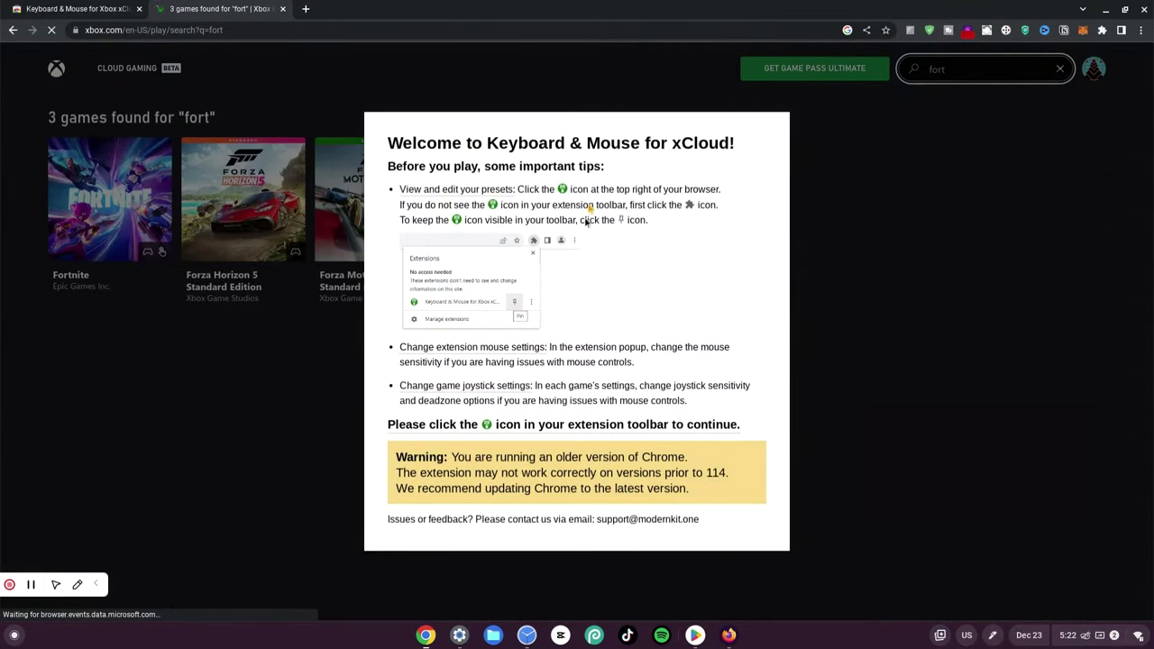
{"action": "left_click", "coordinate": [1101, 32]}
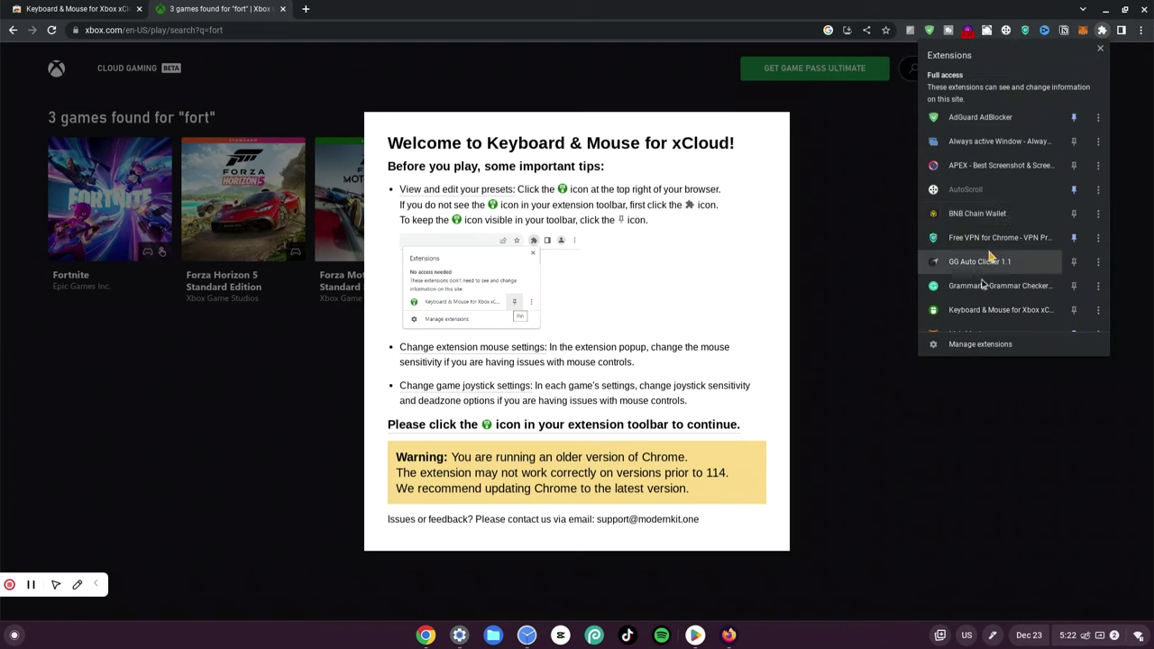
{"action": "scroll", "coordinate": [992, 207], "scroll_direction": "down", "scroll_amount": 5}
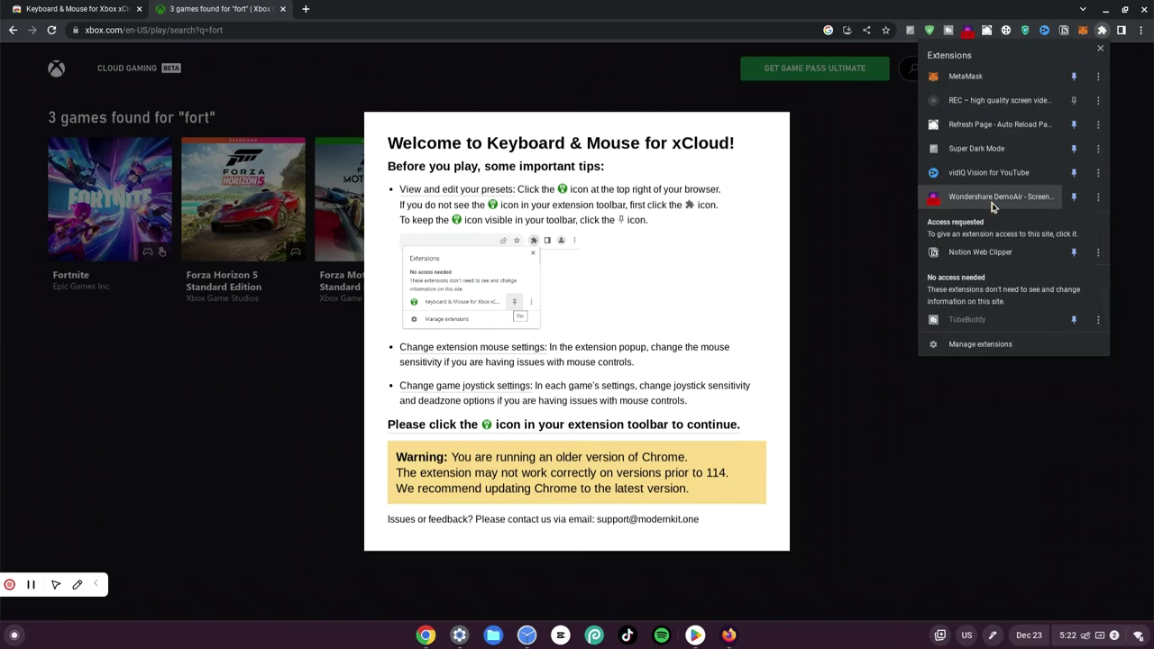
{"action": "scroll", "coordinate": [996, 212], "scroll_direction": "up", "scroll_amount": 3}
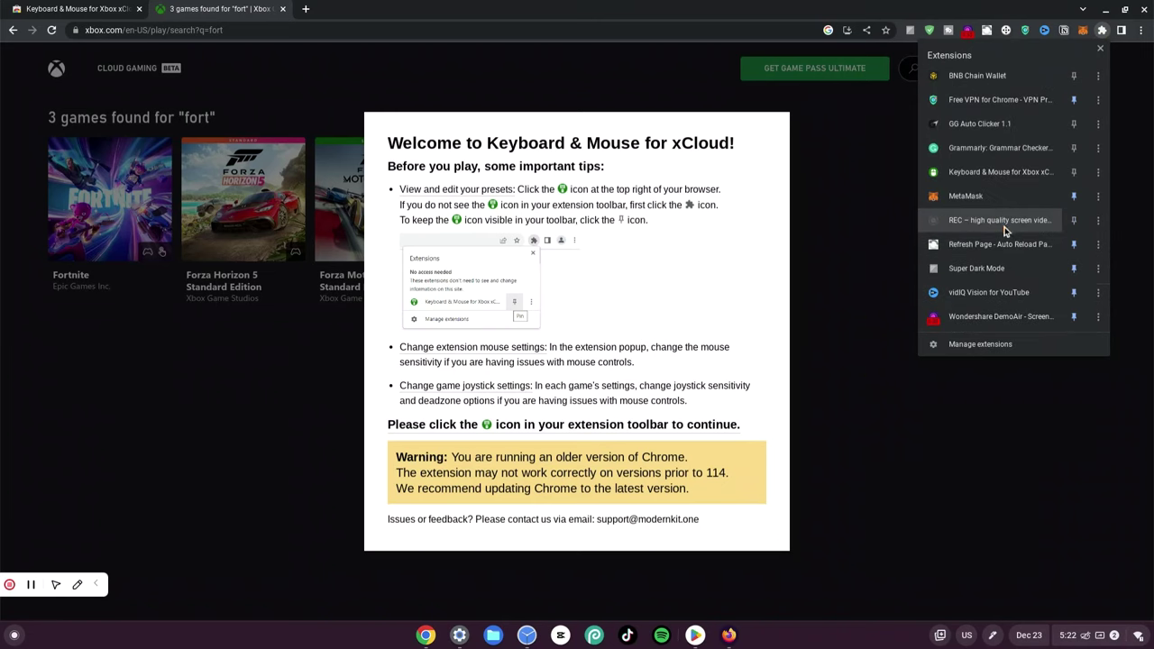
{"action": "scroll", "coordinate": [1009, 227], "scroll_direction": "up", "scroll_amount": 3}
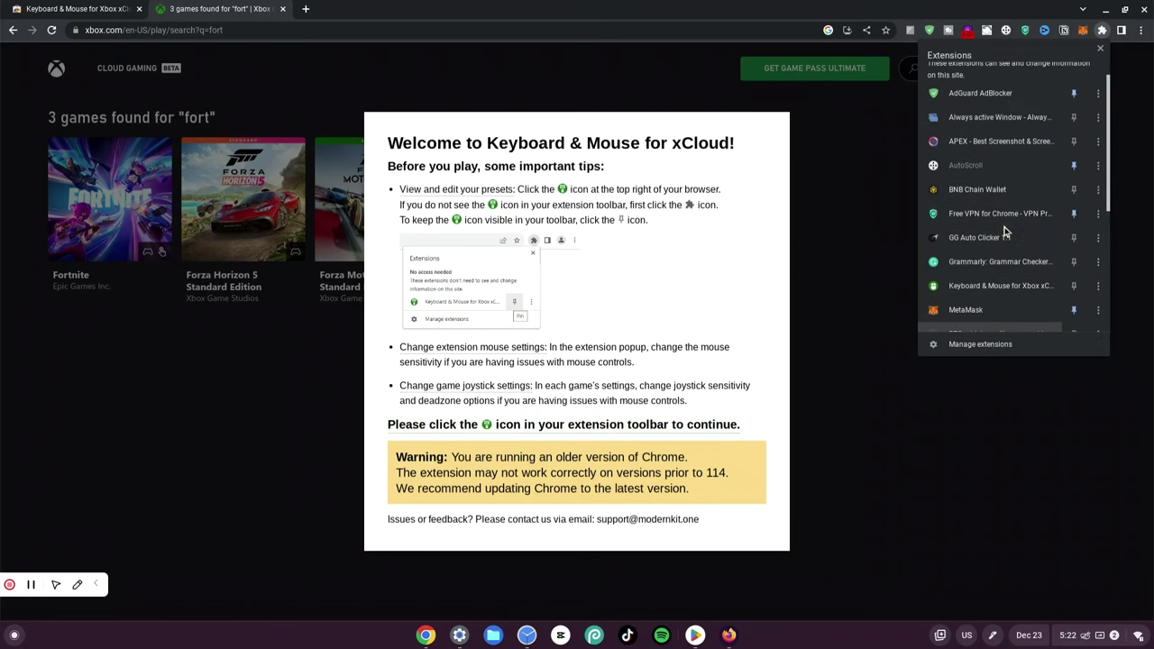
{"action": "scroll", "coordinate": [1041, 171], "scroll_direction": "down", "scroll_amount": 3}
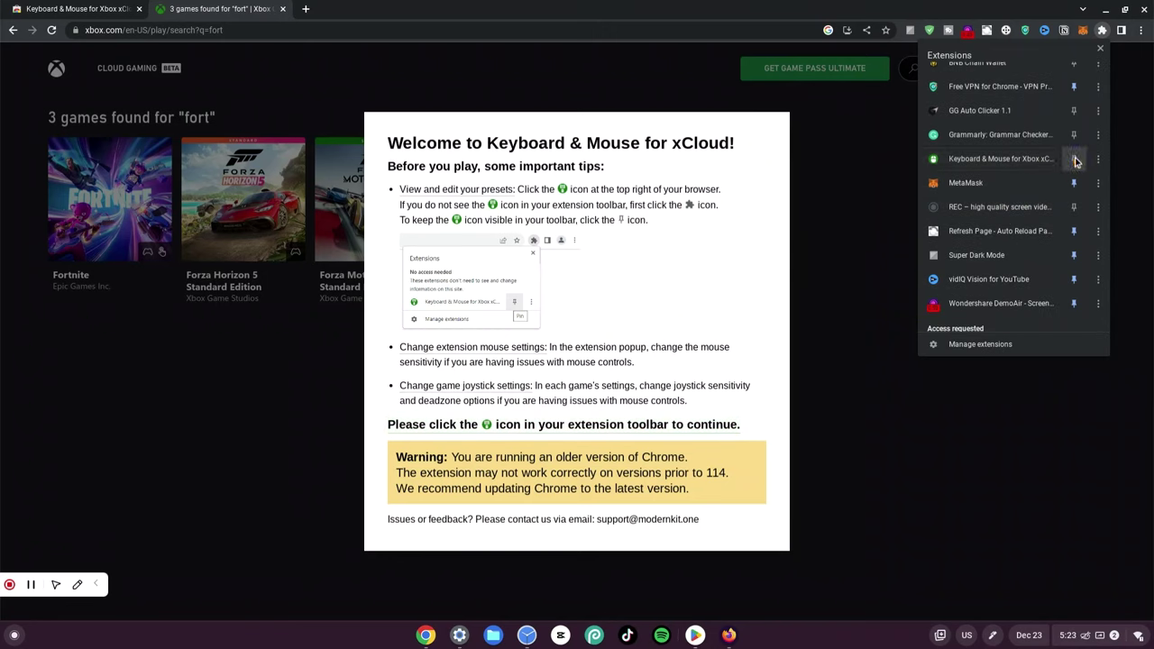
{"action": "left_click", "coordinate": [1074, 160]}
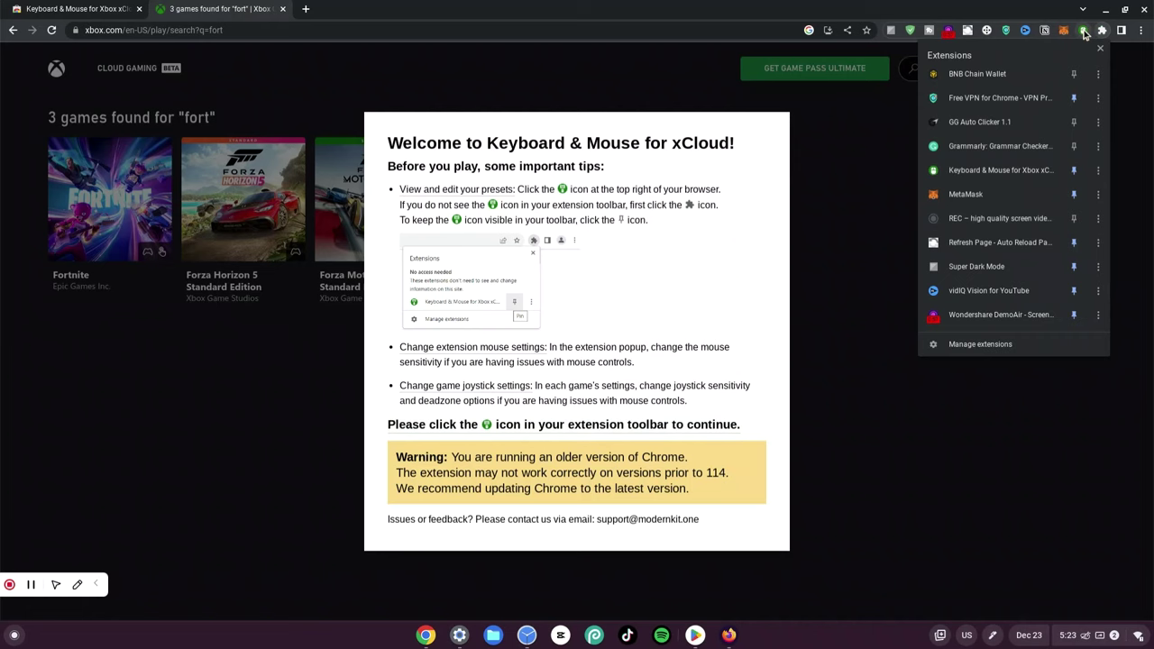
Step: Open the pinned keyboard-and-mouse extension's popup from the toolbar, then dismiss it
{"action": "left_click", "coordinate": [1102, 51]}
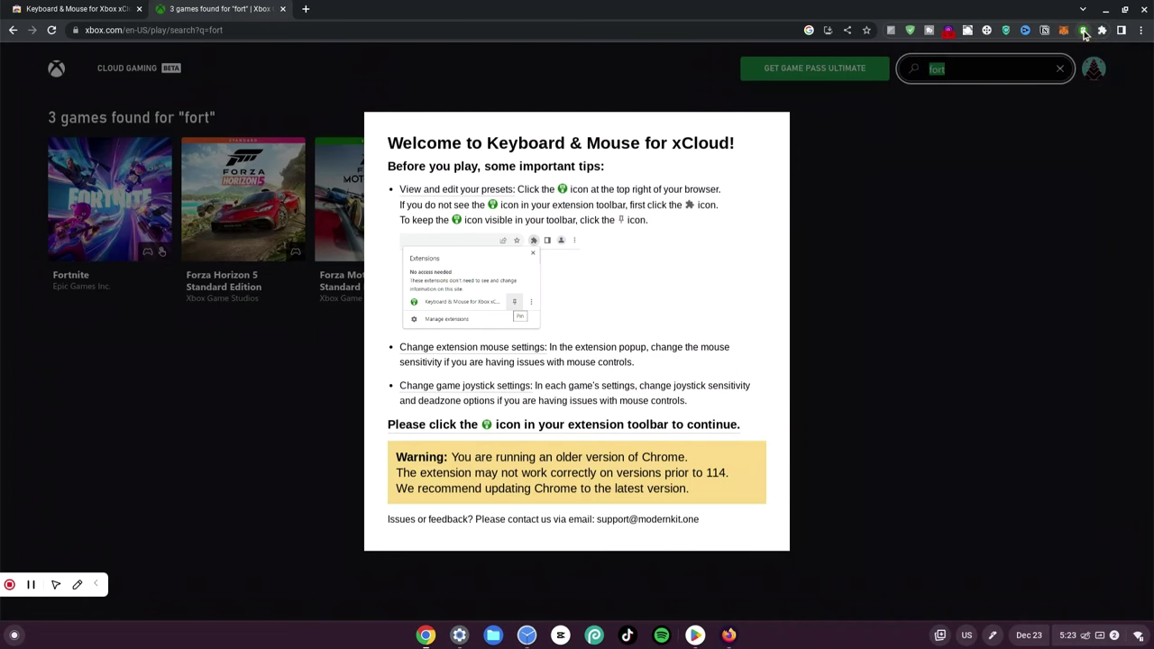
{"action": "left_click", "coordinate": [1084, 31]}
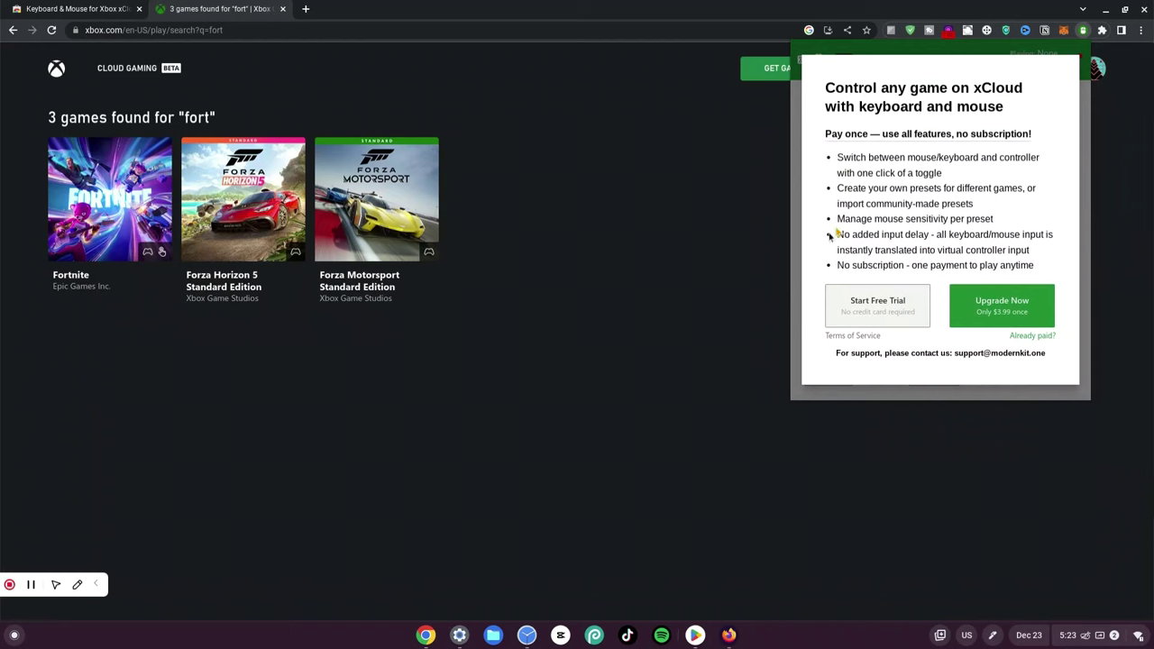
{"action": "left_click", "coordinate": [618, 381]}
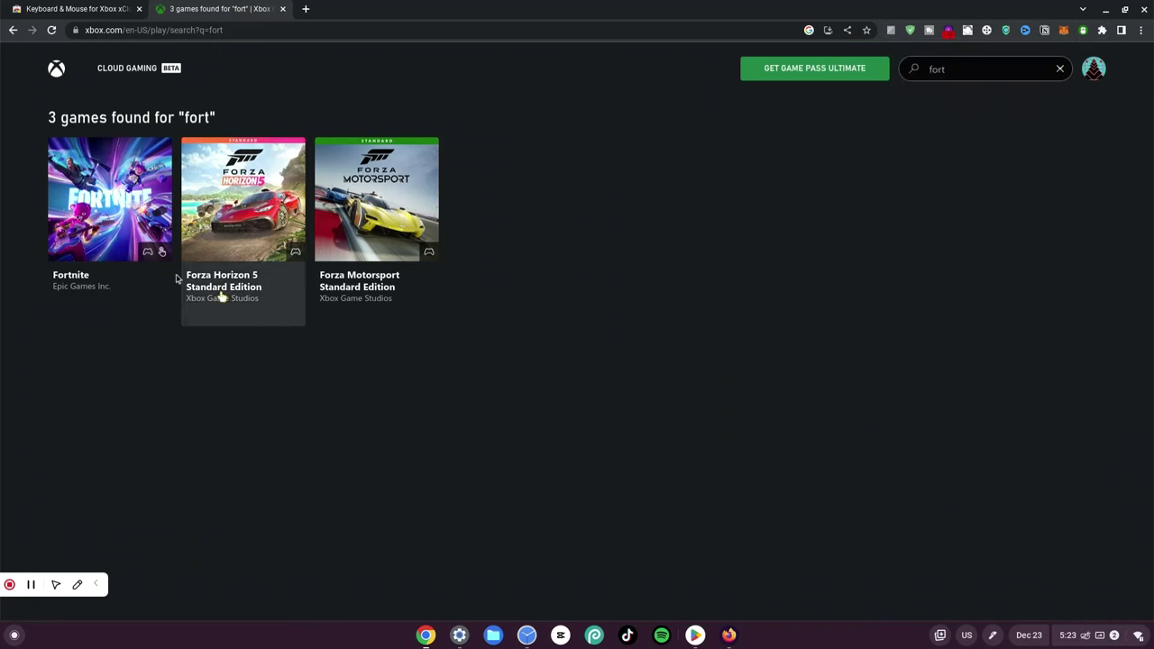
Step: Open Fortnite's game page and launch its cloud stream with PLAY
{"action": "left_click", "coordinate": [69, 183]}
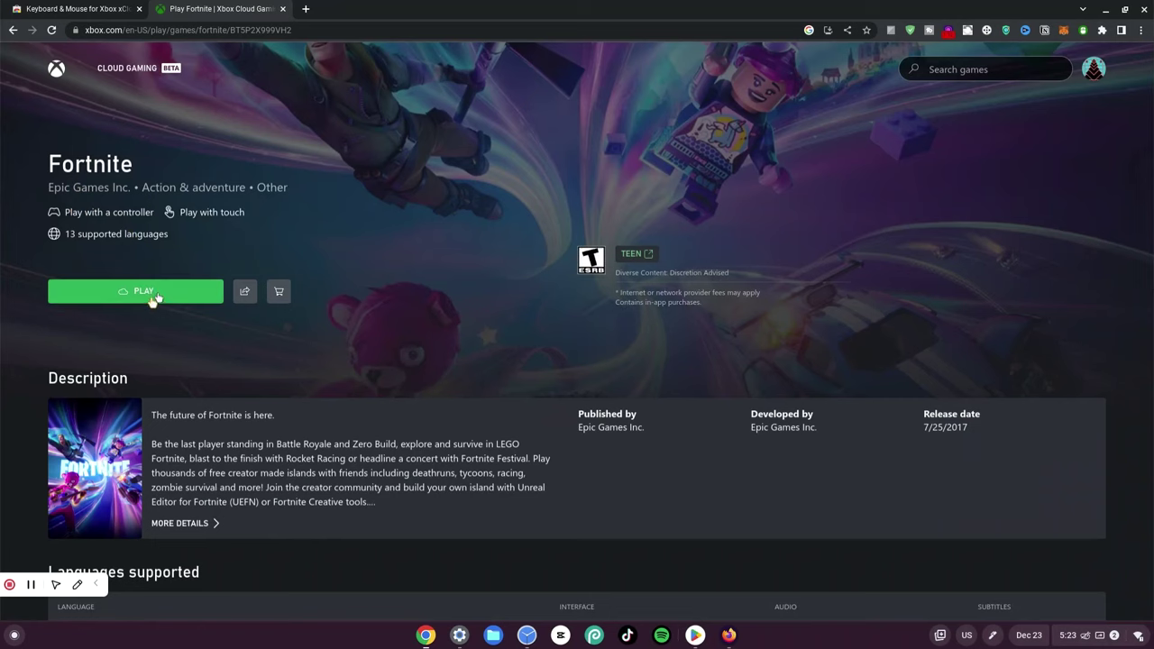
{"action": "left_click", "coordinate": [153, 296]}
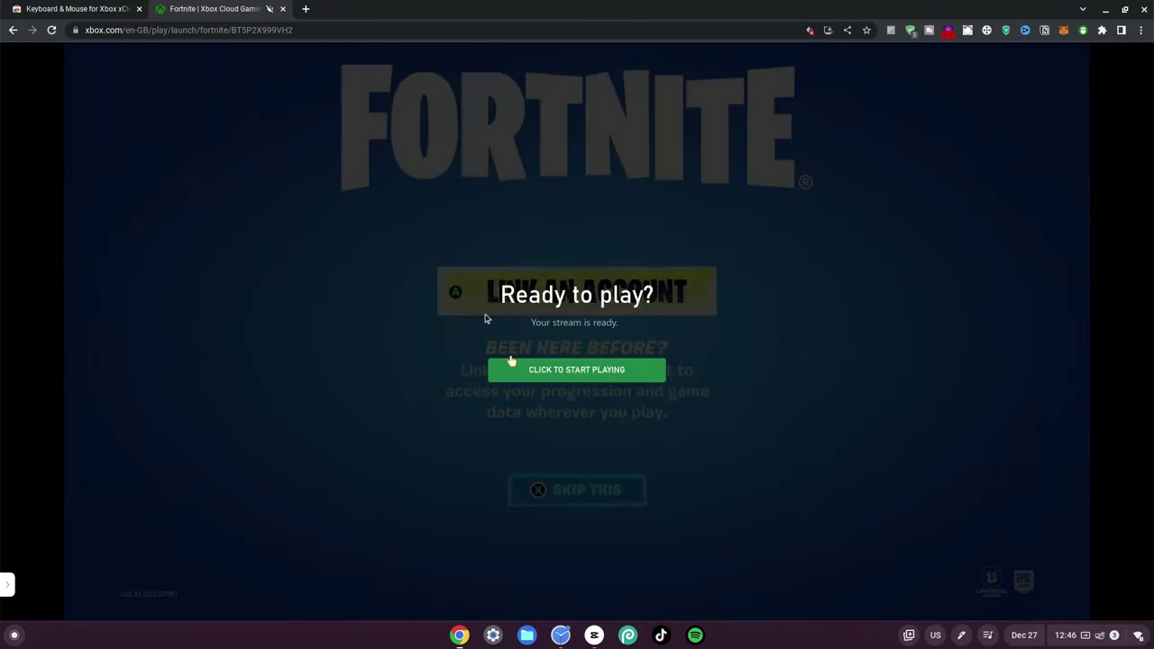
Step: Start the Fortnite stream, skip Epic Games account linking, and choose 'No Thanks, Play Fortnite'
{"action": "left_click", "coordinate": [579, 373]}
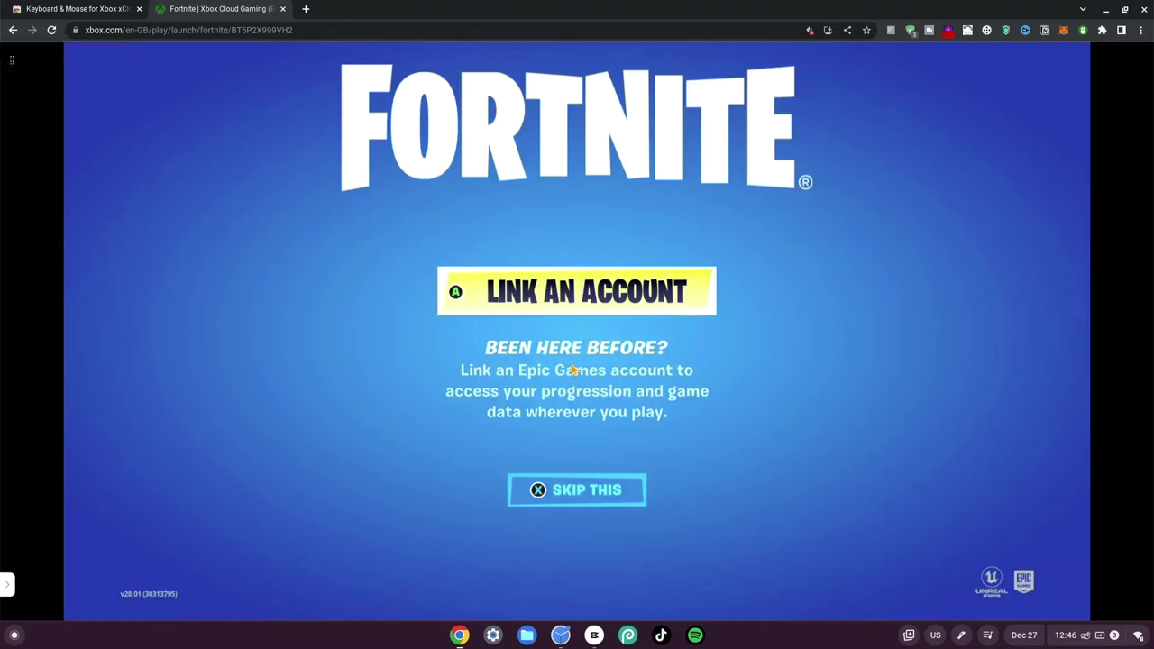
{"action": "key", "text": "r"}
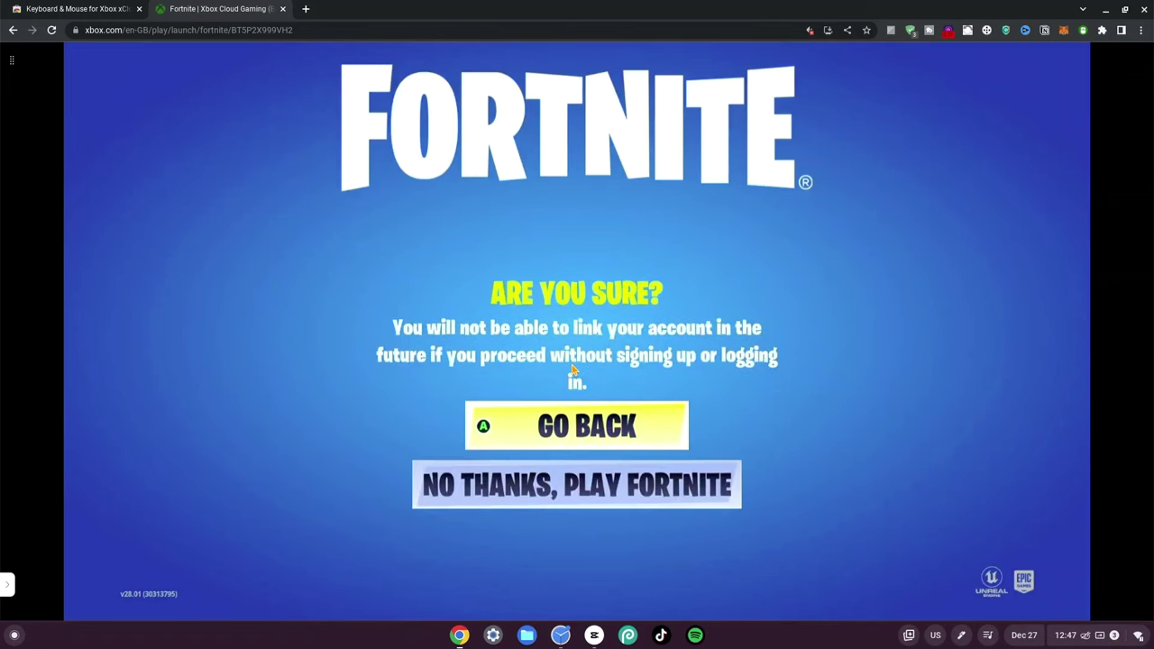
{"action": "key", "text": "Down"}
{"action": "key", "text": "Return"}
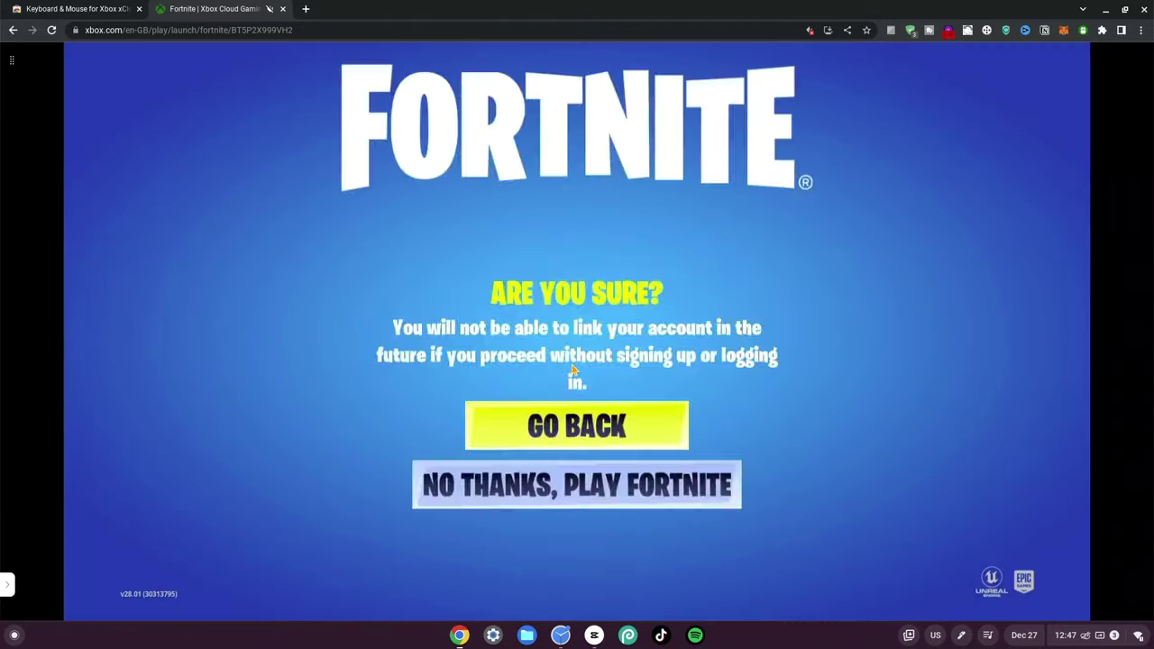
Step: Choose Jan as the birth month and 11 as the birth day in Fortnite's prompt
{"action": "key", "text": "Return"}
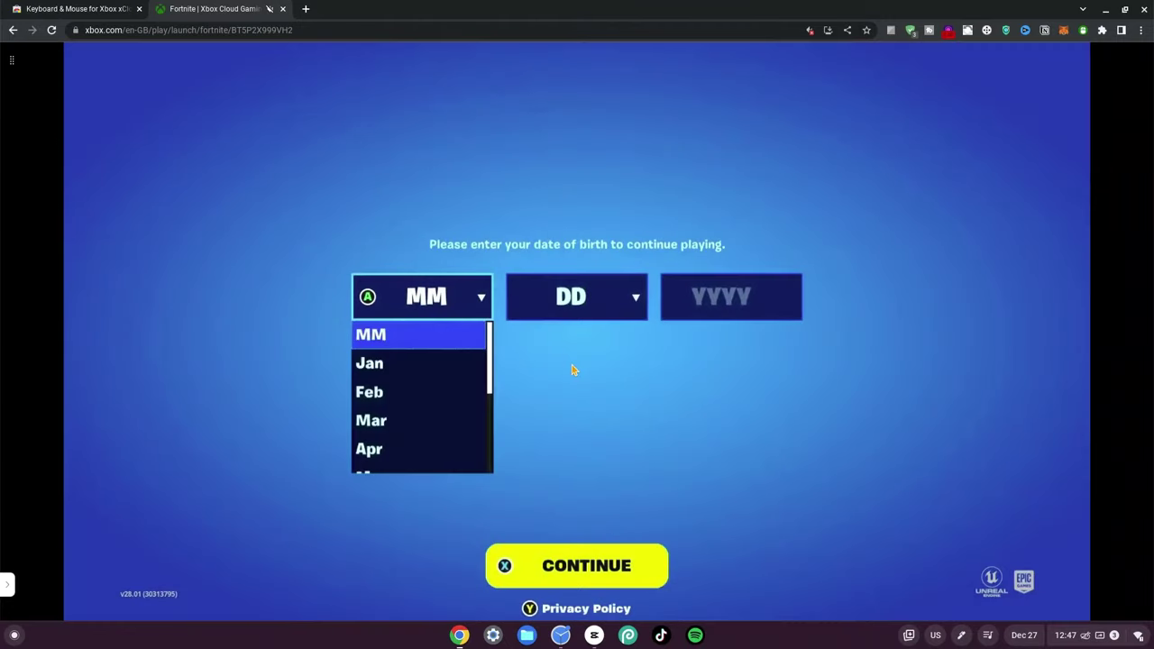
{"action": "key", "text": "Down"}
{"action": "key", "text": "Return"}
{"action": "key", "text": "Right"}
{"action": "key", "text": "Return"}
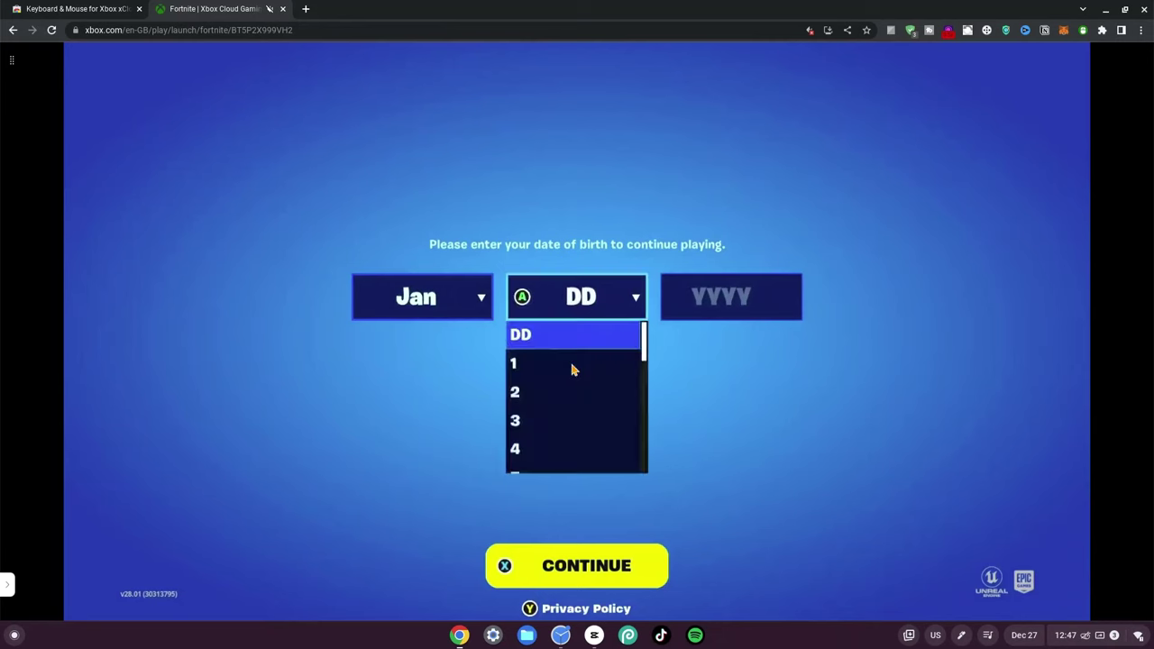
{"action": "key", "text": "Down"}
{"action": "key", "text": "Down"}
{"action": "key", "text": "Down"}
{"action": "key", "text": "Down"}
{"action": "key", "text": "Down"}
{"action": "key", "text": "Down"}
{"action": "key", "text": "Down"}
{"action": "key", "text": "Down"}
{"action": "key", "text": "Down"}
{"action": "key", "text": "Down"}
{"action": "key", "text": "Down"}
{"action": "key", "text": "Return"}
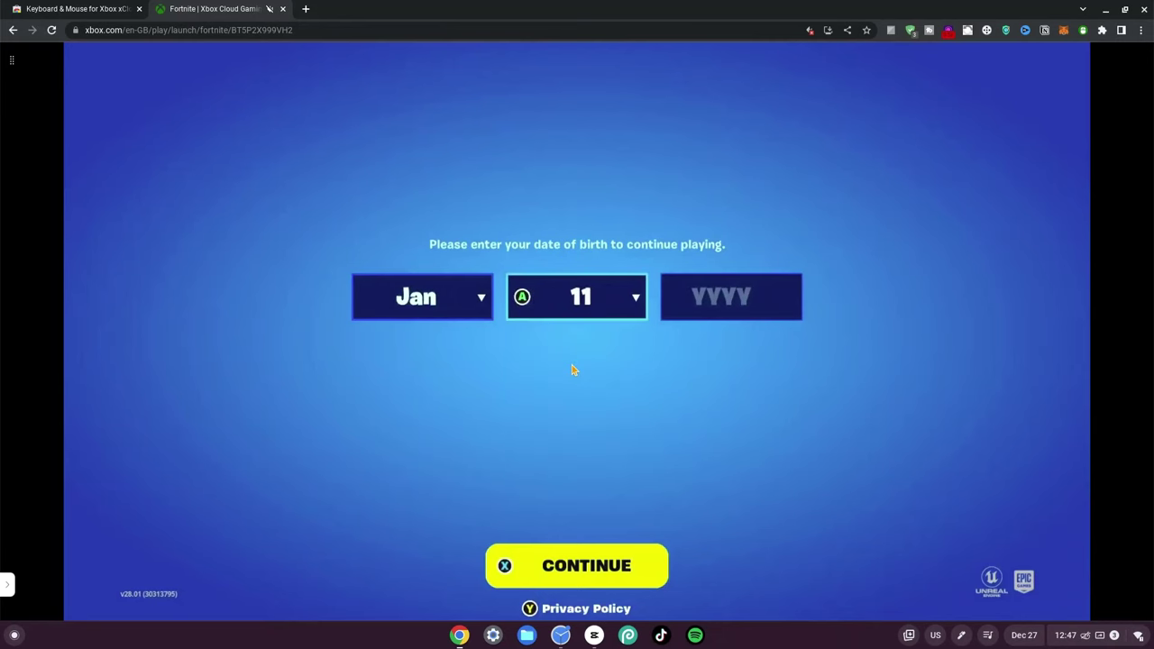
{"action": "key", "text": "Right"}
{"action": "key", "text": "Return"}
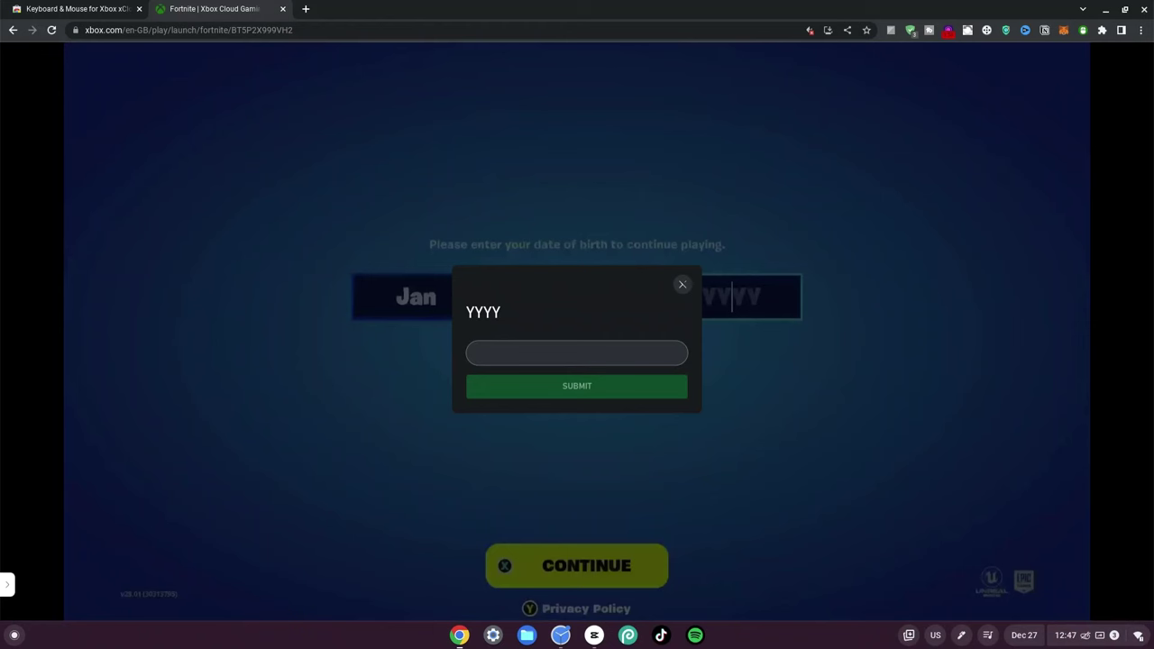
Step: Enter 2000 as the birth year, submit the date of birth, and accept the EULA
{"action": "left_click", "coordinate": [551, 351]}
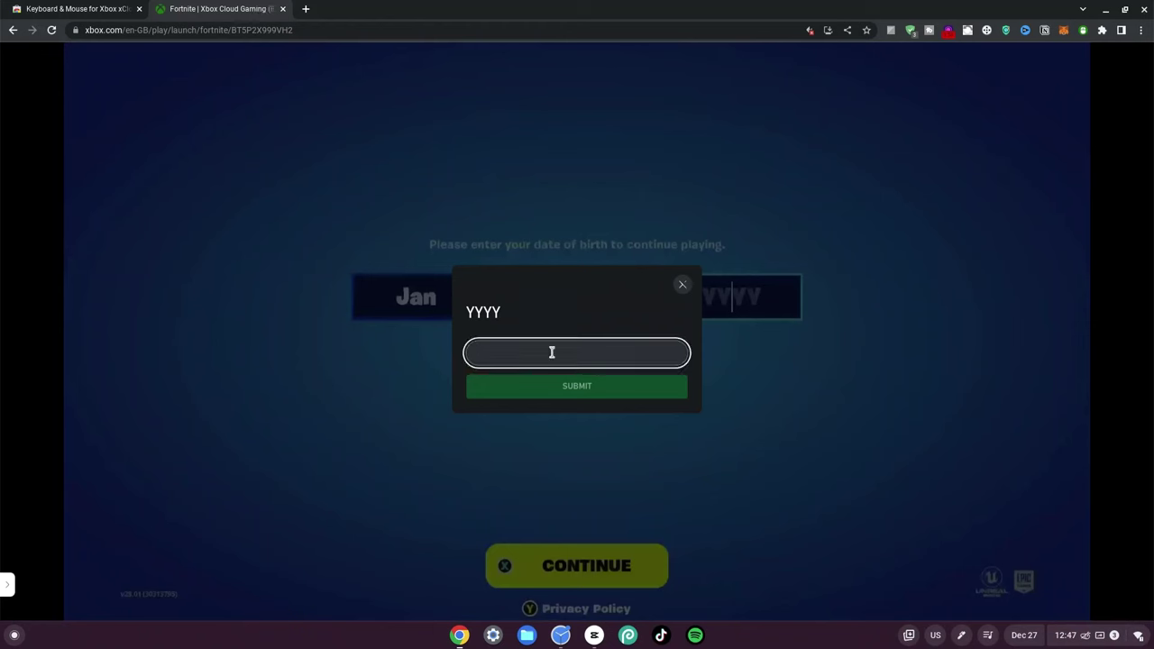
{"action": "type", "text": "2000"}
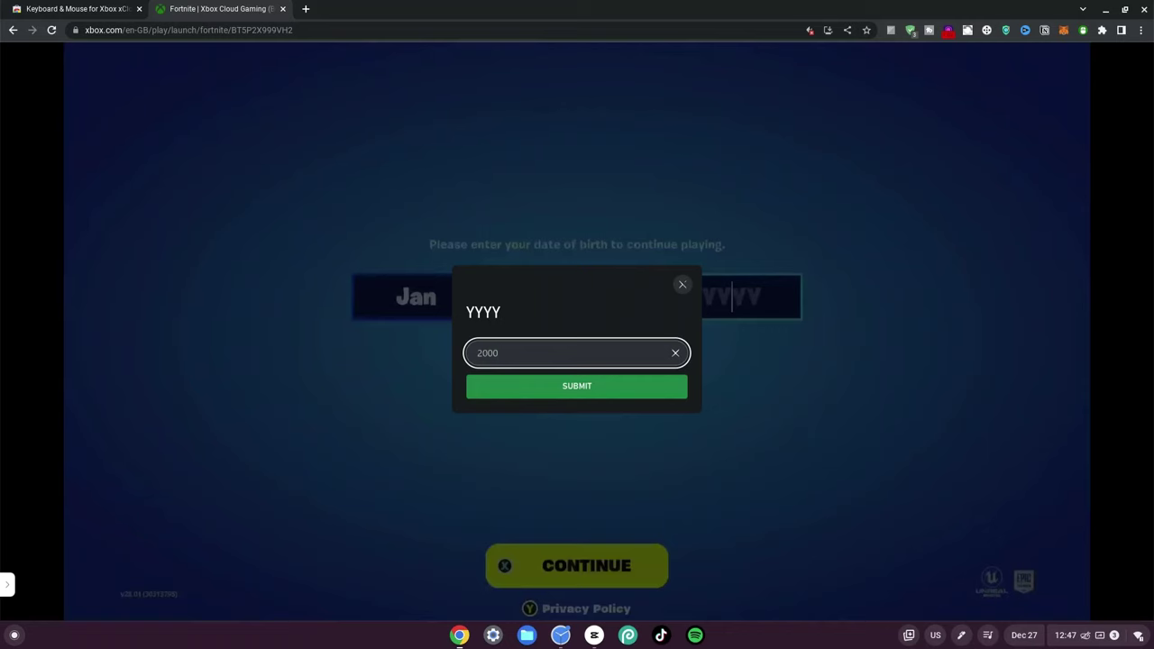
{"action": "left_click", "coordinate": [592, 390]}
{"action": "key", "text": "Return"}
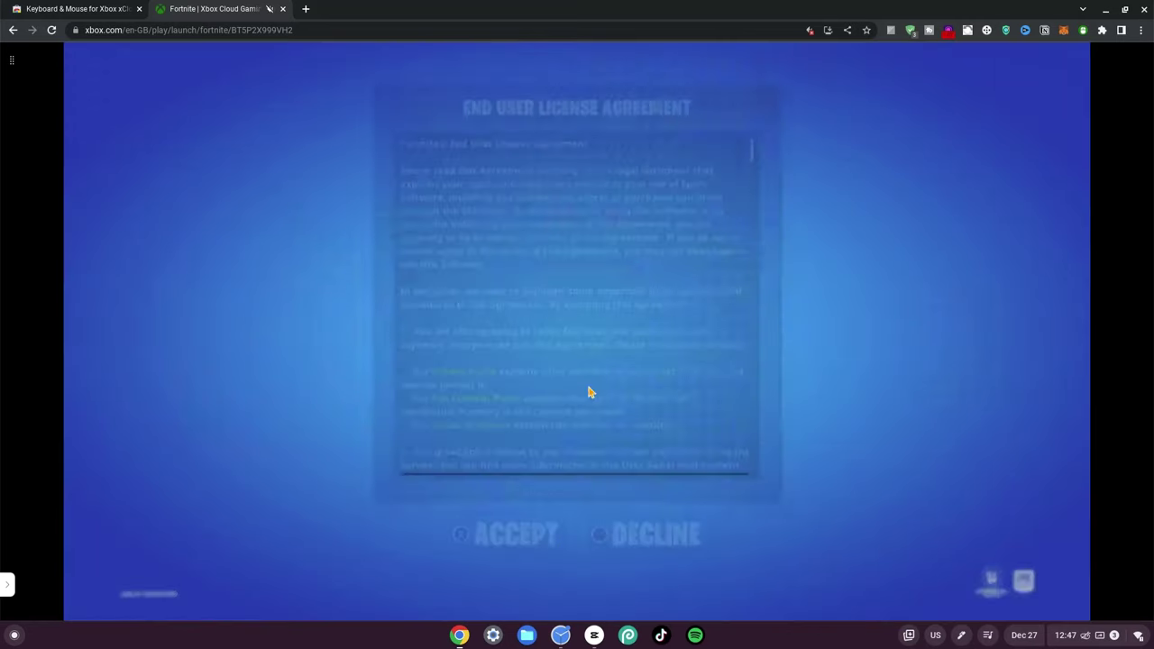
{"action": "key", "text": "Return"}
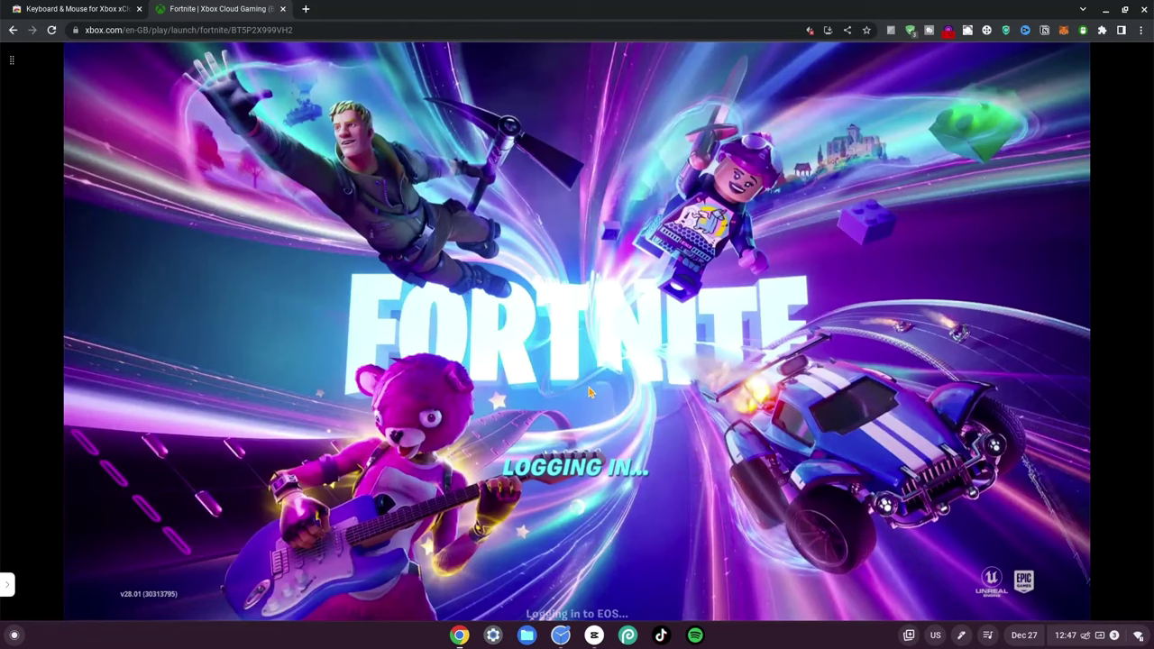
Step: Turn on voice chat and select the Battle Royale mode in the Fortnite lobby
{"action": "key", "text": "Return"}
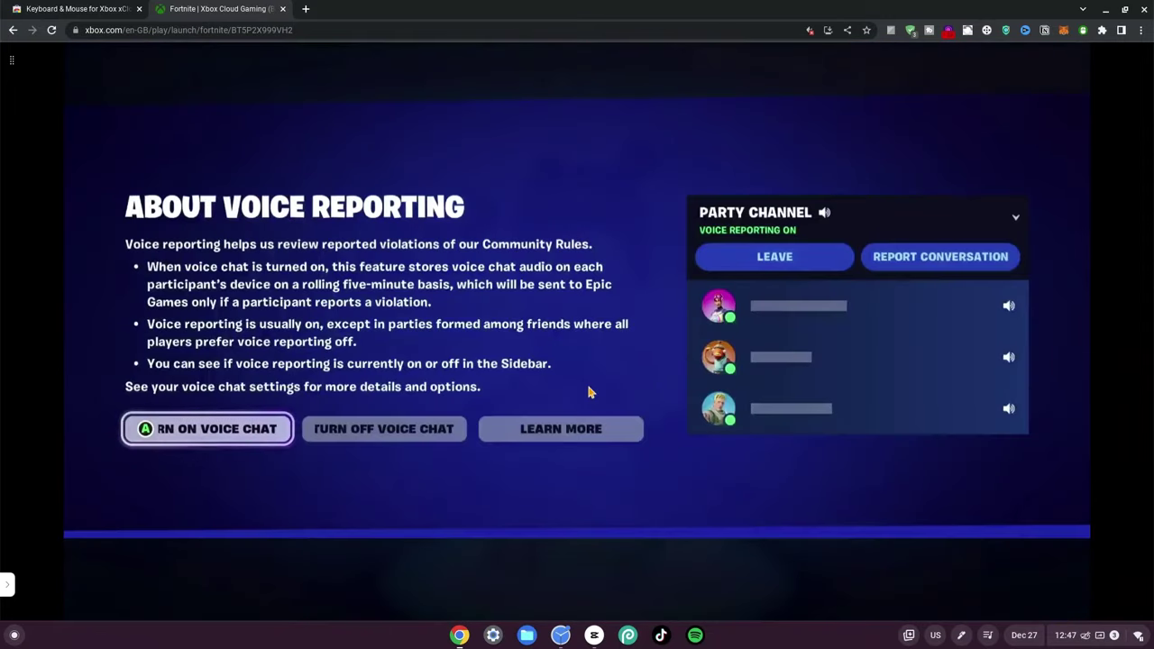
{"action": "key", "text": "Return"}
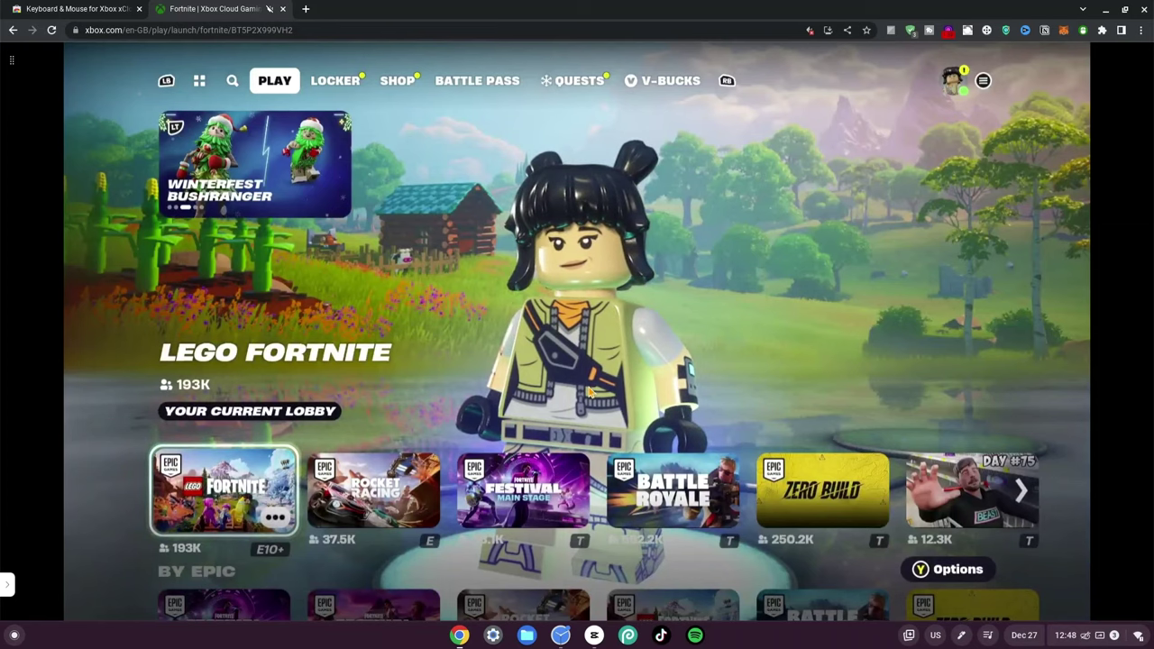
{"action": "key", "text": "Right"}
{"action": "key", "text": "Right"}
{"action": "key", "text": "Right"}
{"action": "key", "text": "Right"}
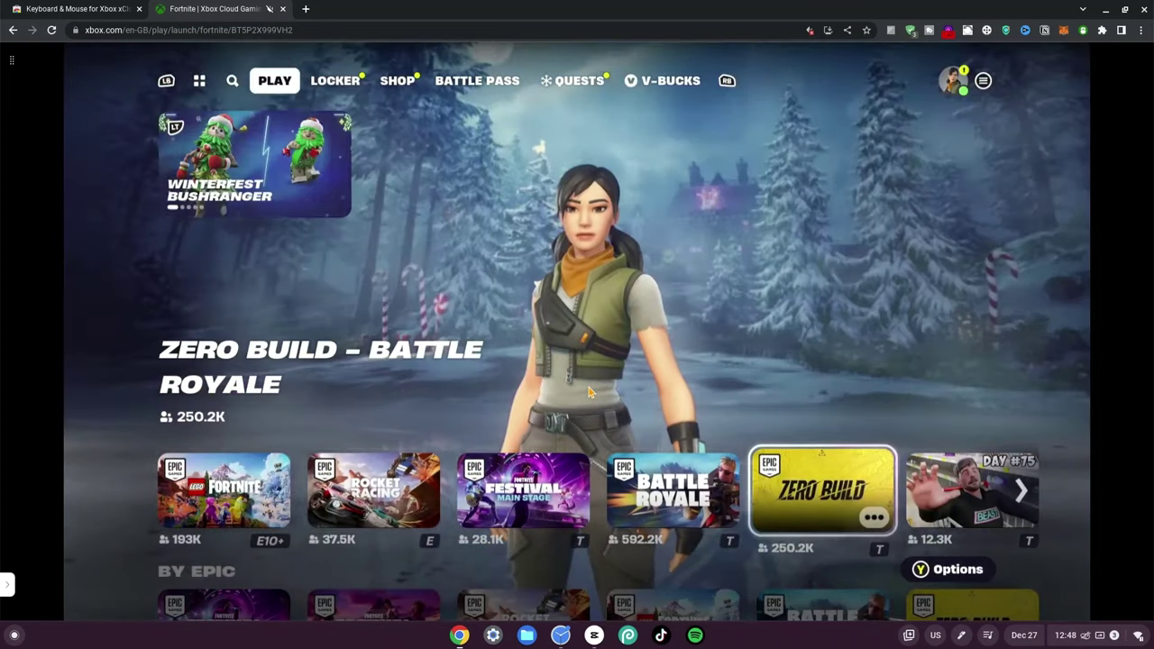
{"action": "key", "text": "Left"}
{"action": "key", "text": "Left"}
{"action": "key", "text": "Return"}
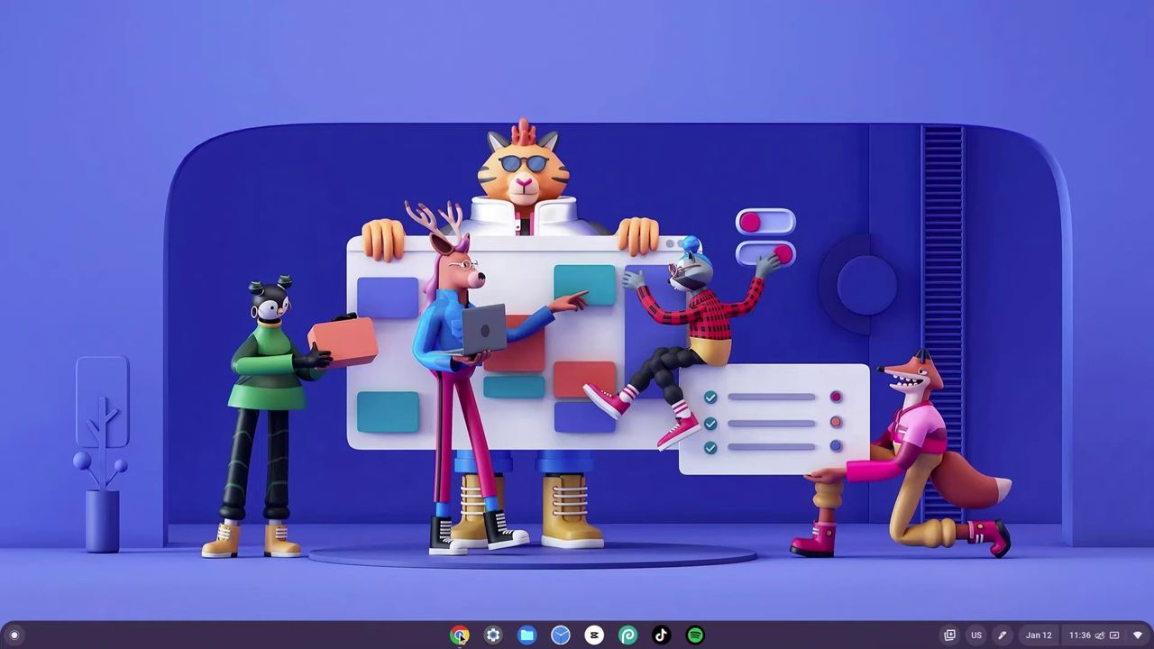
Step: Open a new Chrome window and go to now.gg
{"action": "left_click", "coordinate": [460, 637]}
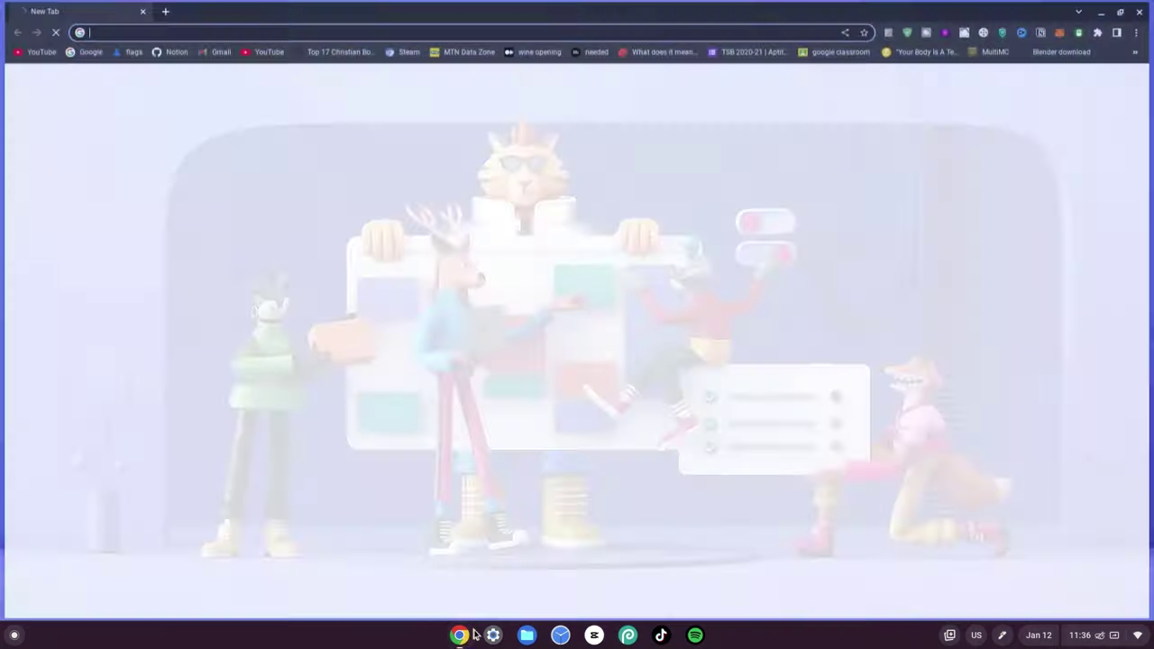
{"action": "left_click", "coordinate": [96, 31]}
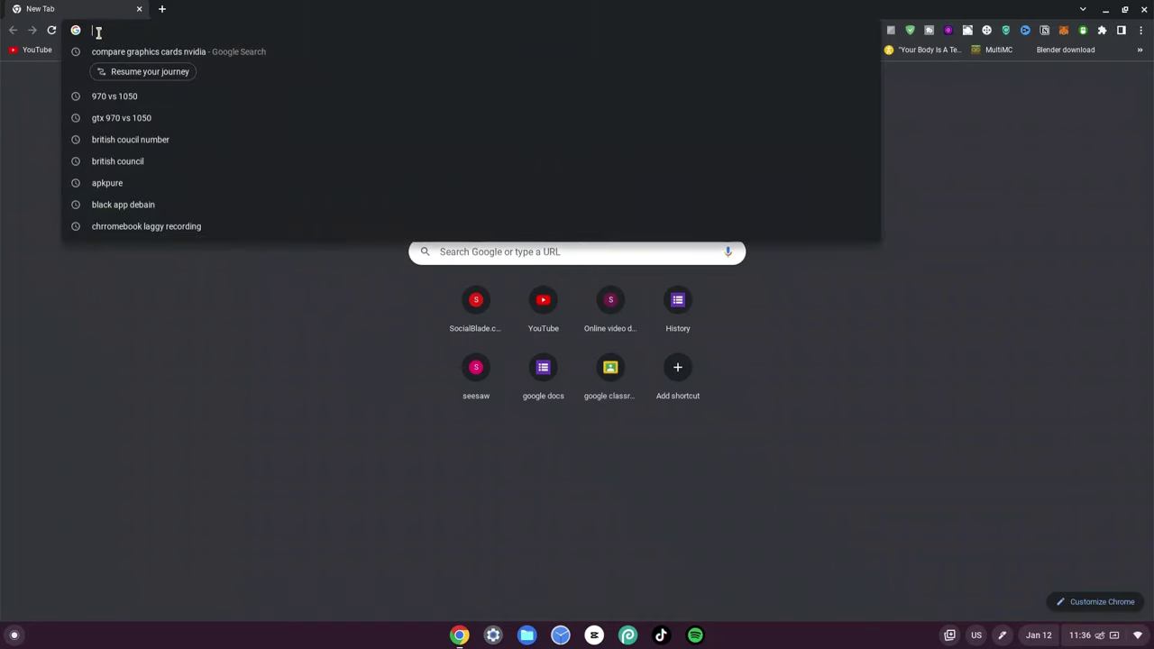
{"action": "type", "text": "now"}
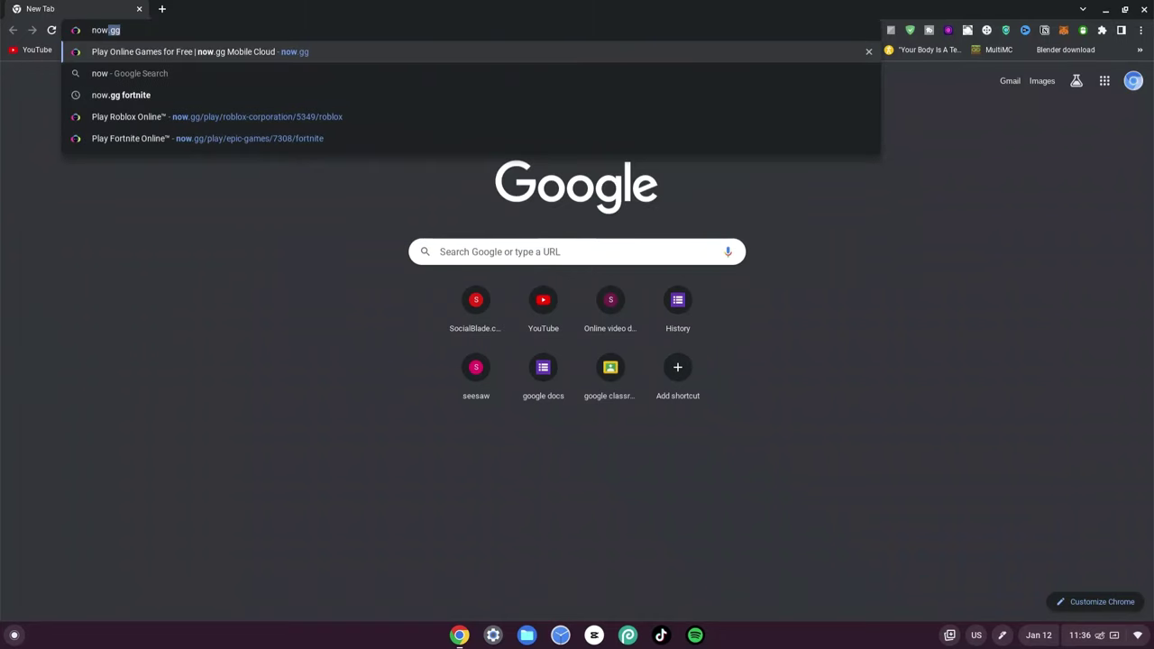
{"action": "type", "text": ".gg"}
{"action": "key", "text": "Return"}
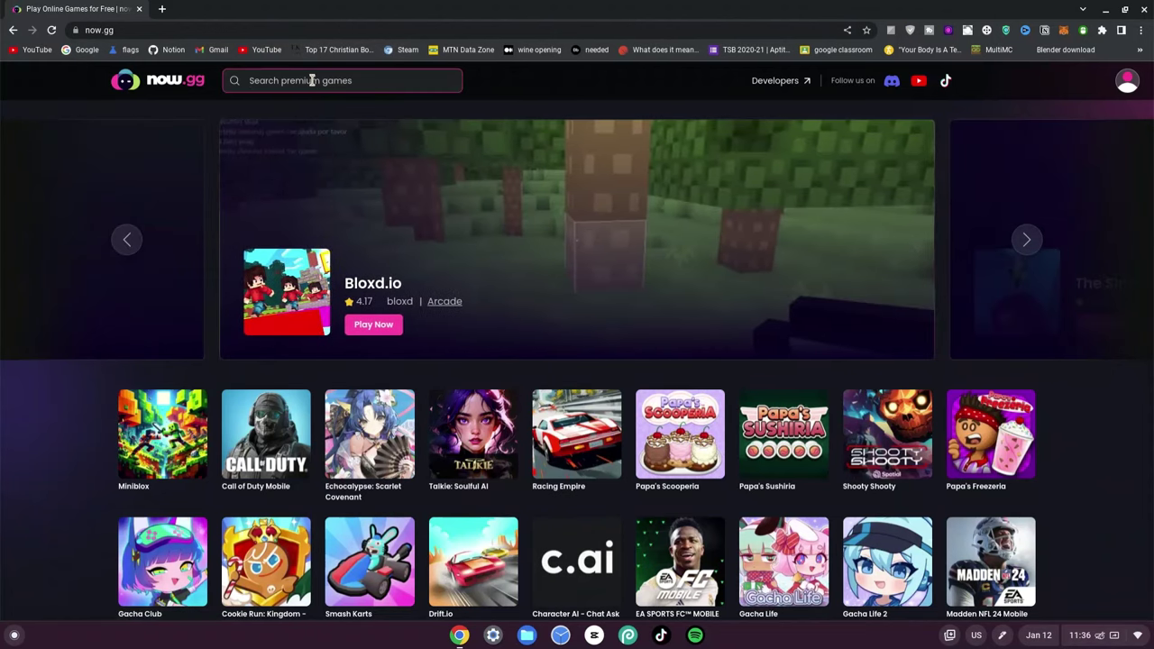
Step: Search now.gg for 'fortnite' and launch the Fortnite result
{"action": "type", "text": "fortnit"}
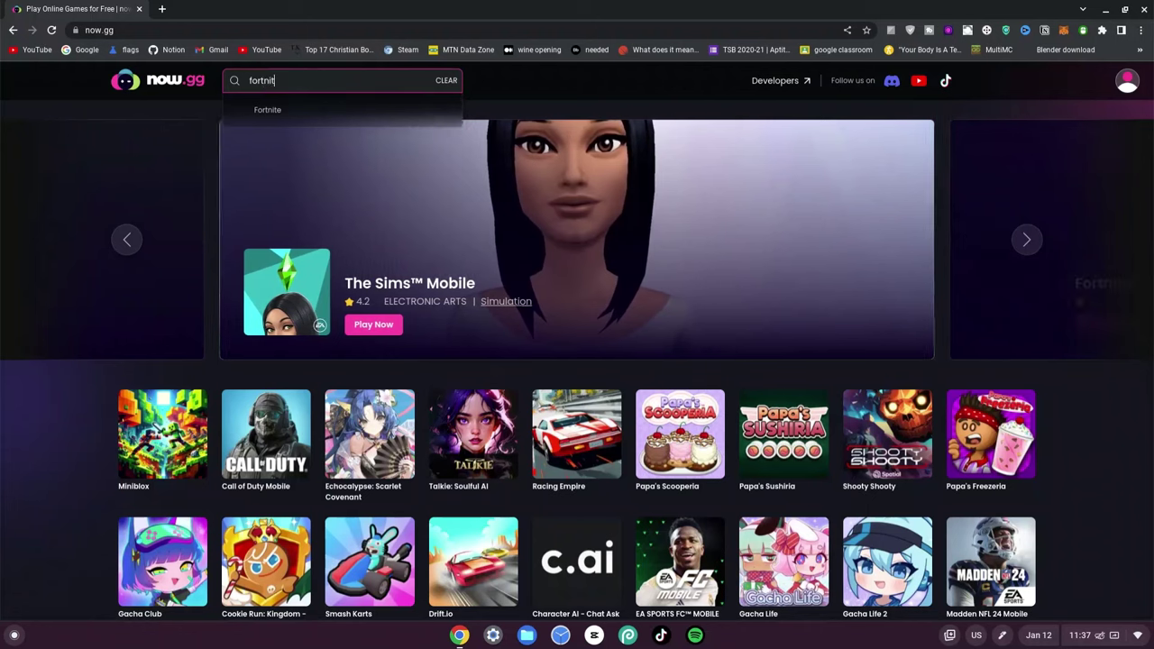
{"action": "type", "text": "e"}
{"action": "mouse_move", "coordinate": [420, 114]}
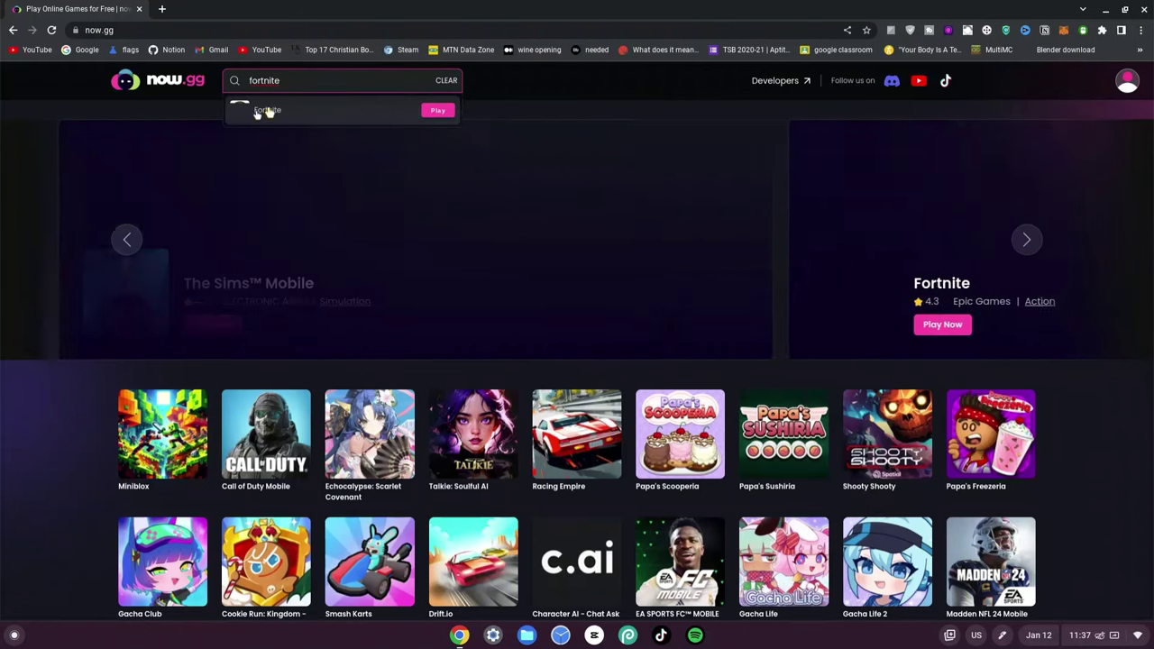
{"action": "left_click", "coordinate": [428, 112]}
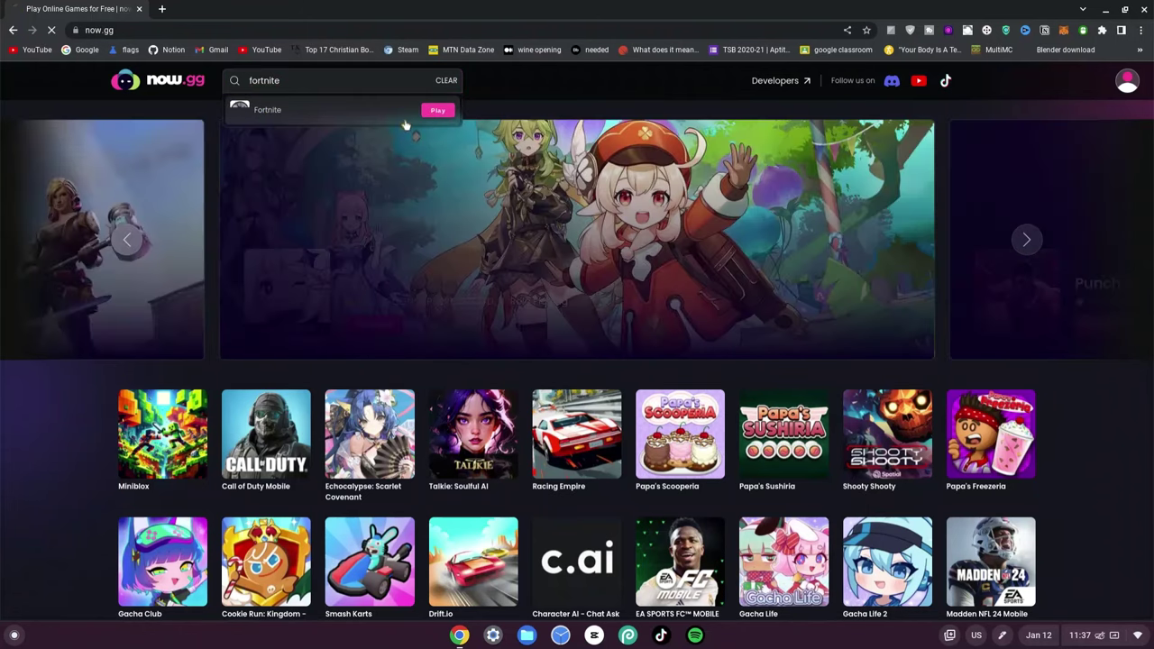